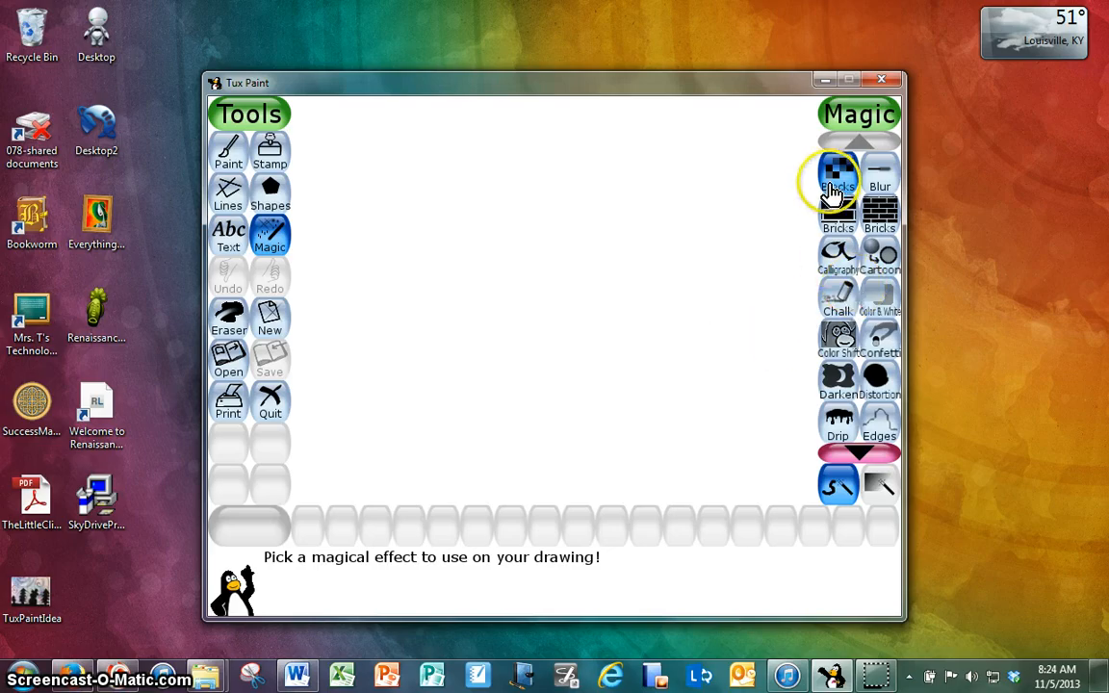
Draw a wall of large bricks in red across the upper part of the canvas with the Bricks magic effect.
{"action": "left_click", "coordinate": [848, 228]}
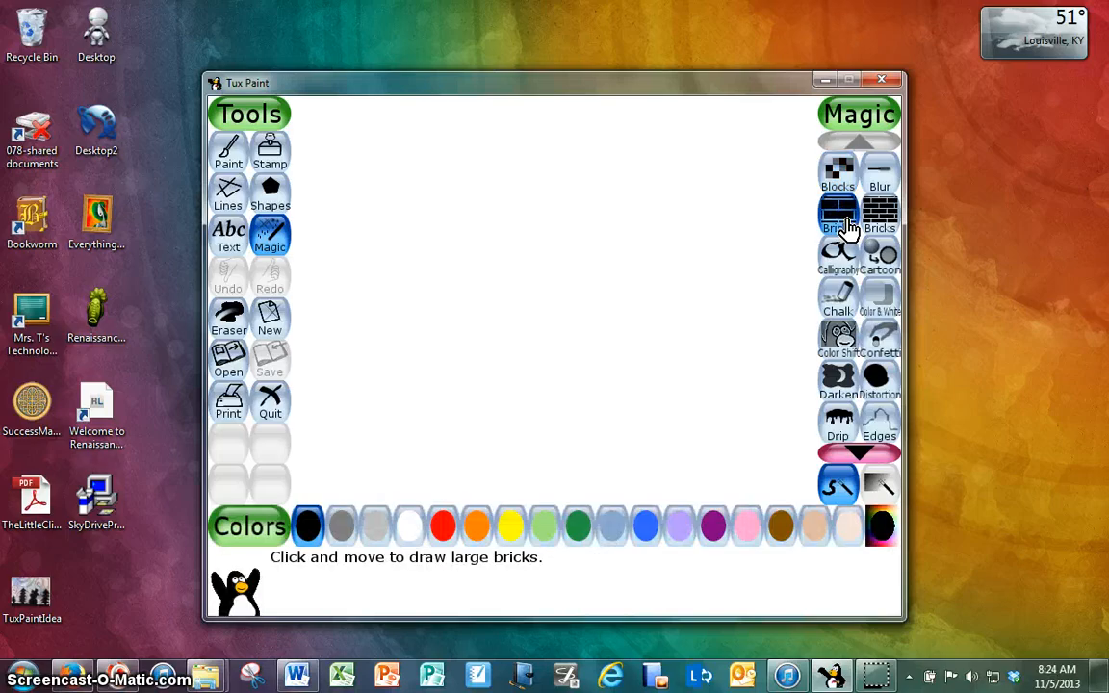
{"action": "left_click", "coordinate": [443, 530]}
{"action": "mouse_move", "coordinate": [384, 153]}
{"action": "left_mouse_down"}
{"action": "mouse_move", "coordinate": [647, 158]}
{"action": "mouse_move", "coordinate": [379, 178]}
{"action": "mouse_move", "coordinate": [699, 221]}
{"action": "mouse_move", "coordinate": [268, 254]}
{"action": "mouse_move", "coordinate": [684, 266]}
{"action": "mouse_move", "coordinate": [277, 337]}
{"action": "mouse_move", "coordinate": [386, 305]}
{"action": "mouse_move", "coordinate": [678, 325]}
{"action": "mouse_move", "coordinate": [261, 286]}
{"action": "mouse_move", "coordinate": [518, 303]}
{"action": "mouse_move", "coordinate": [266, 311]}
{"action": "mouse_move", "coordinate": [518, 306]}
{"action": "mouse_move", "coordinate": [260, 287]}
{"action": "mouse_move", "coordinate": [508, 299]}
{"action": "mouse_move", "coordinate": [317, 310]}
{"action": "mouse_move", "coordinate": [637, 345]}
{"action": "mouse_move", "coordinate": [643, 330]}
{"action": "mouse_move", "coordinate": [588, 300]}
{"action": "mouse_move", "coordinate": [660, 283]}
{"action": "mouse_move", "coordinate": [350, 250]}
{"action": "mouse_move", "coordinate": [650, 204]}
{"action": "mouse_move", "coordinate": [467, 200]}
{"action": "mouse_move", "coordinate": [292, 220]}
{"action": "mouse_move", "coordinate": [331, 240]}
{"action": "mouse_move", "coordinate": [294, 241]}
{"action": "mouse_move", "coordinate": [303, 191]}
{"action": "mouse_move", "coordinate": [347, 144]}
{"action": "mouse_move", "coordinate": [464, 152]}
{"action": "left_mouse_up"}
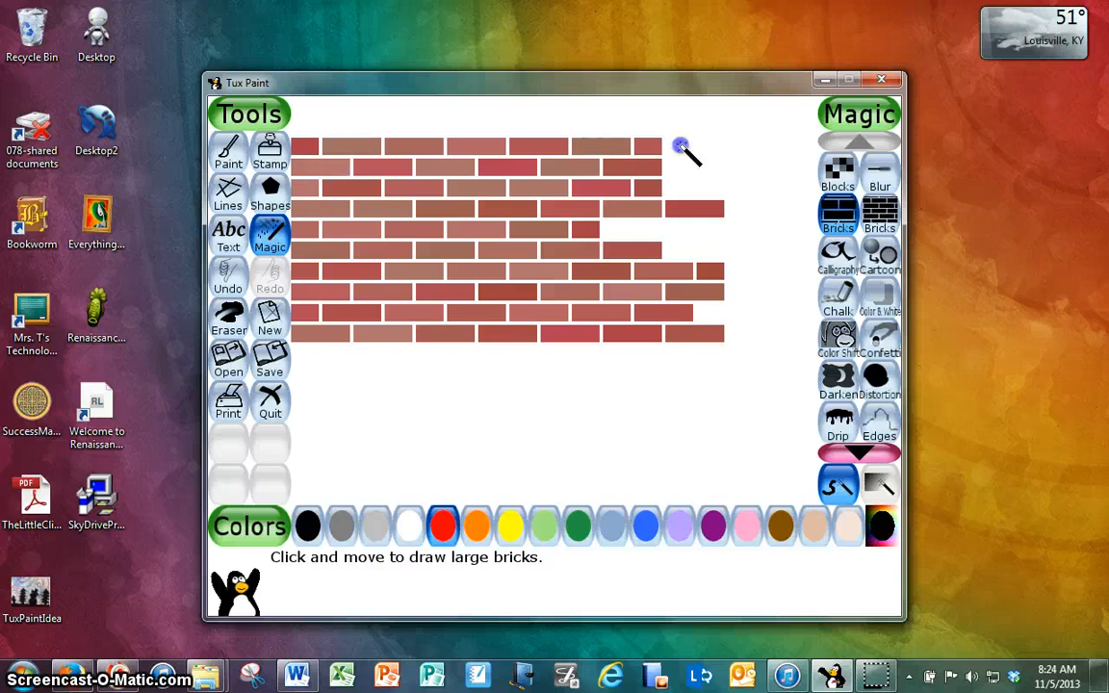
{"action": "mouse_move", "coordinate": [679, 147]}
{"action": "left_mouse_down"}
{"action": "mouse_move", "coordinate": [709, 211]}
{"action": "mouse_move", "coordinate": [682, 151]}
{"action": "mouse_move", "coordinate": [642, 245]}
{"action": "mouse_move", "coordinate": [640, 217]}
{"action": "mouse_move", "coordinate": [741, 231]}
{"action": "mouse_move", "coordinate": [704, 281]}
{"action": "mouse_move", "coordinate": [707, 237]}
{"action": "mouse_move", "coordinate": [662, 278]}
{"action": "mouse_move", "coordinate": [741, 310]}
{"action": "left_mouse_up"}
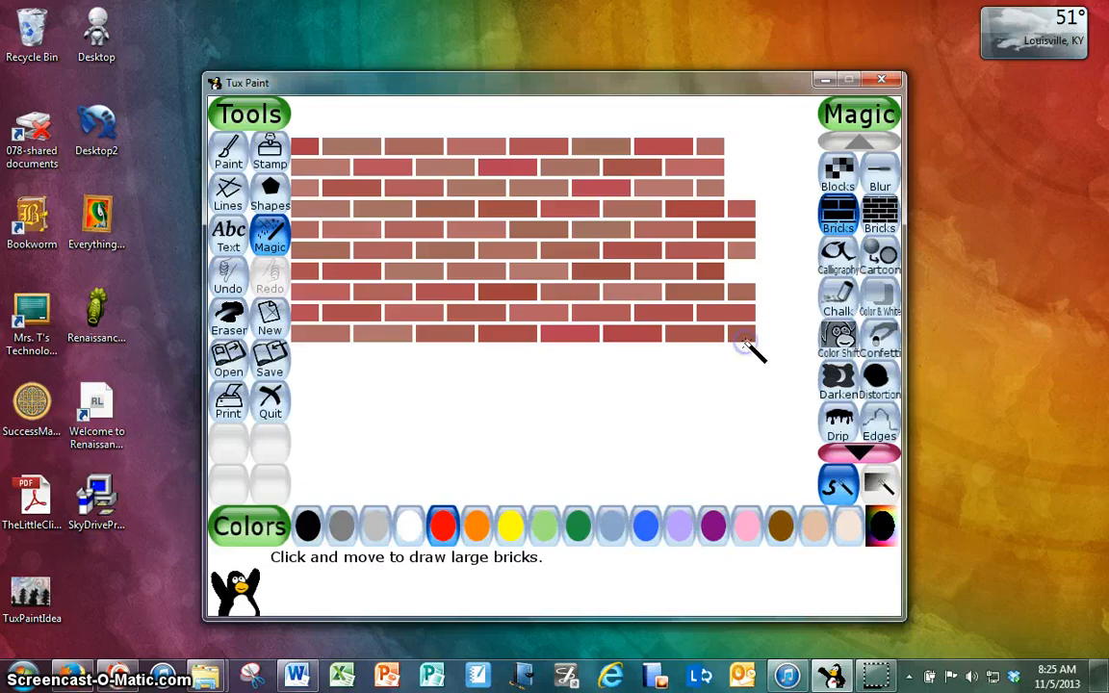
Apply the Chalk magic effect over the upper rows of the brick wall.
{"action": "left_click", "coordinate": [840, 299]}
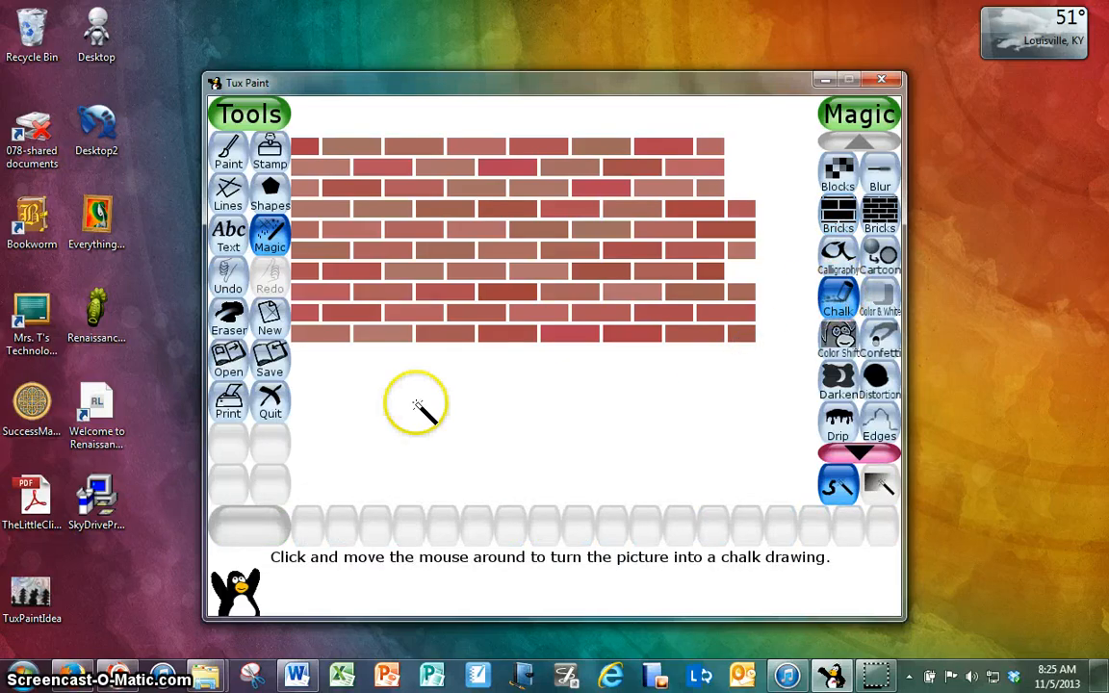
{"action": "mouse_move", "coordinate": [501, 267]}
{"action": "left_mouse_down"}
{"action": "mouse_move", "coordinate": [363, 414]}
{"action": "mouse_move", "coordinate": [465, 363]}
{"action": "left_mouse_up"}
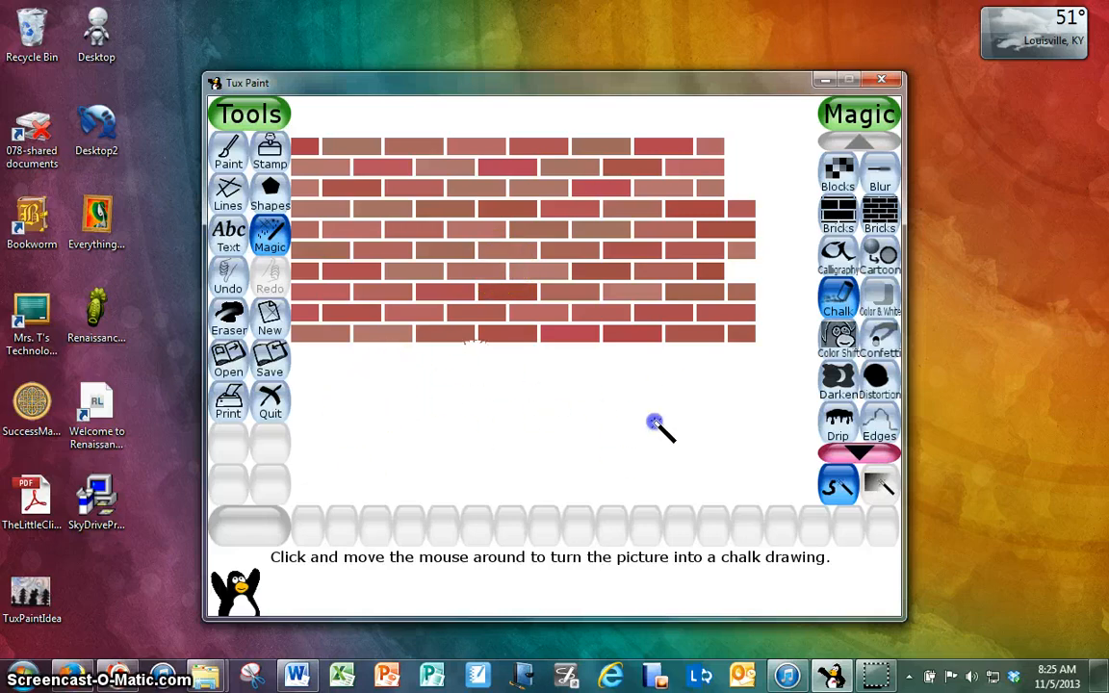
{"action": "mouse_move", "coordinate": [303, 154]}
{"action": "left_mouse_down"}
{"action": "mouse_move", "coordinate": [309, 141]}
{"action": "mouse_move", "coordinate": [304, 226]}
{"action": "mouse_move", "coordinate": [317, 193]}
{"action": "left_mouse_up"}
{"action": "mouse_move", "coordinate": [229, 265]}
{"action": "left_mouse_down"}
{"action": "mouse_move", "coordinate": [397, 153]}
{"action": "mouse_move", "coordinate": [409, 180]}
{"action": "mouse_move", "coordinate": [572, 120]}
{"action": "mouse_move", "coordinate": [330, 280]}
{"action": "mouse_move", "coordinate": [518, 243]}
{"action": "mouse_move", "coordinate": [698, 145]}
{"action": "mouse_move", "coordinate": [560, 177]}
{"action": "mouse_move", "coordinate": [757, 157]}
{"action": "mouse_move", "coordinate": [614, 257]}
{"action": "mouse_move", "coordinate": [657, 260]}
{"action": "left_mouse_up"}
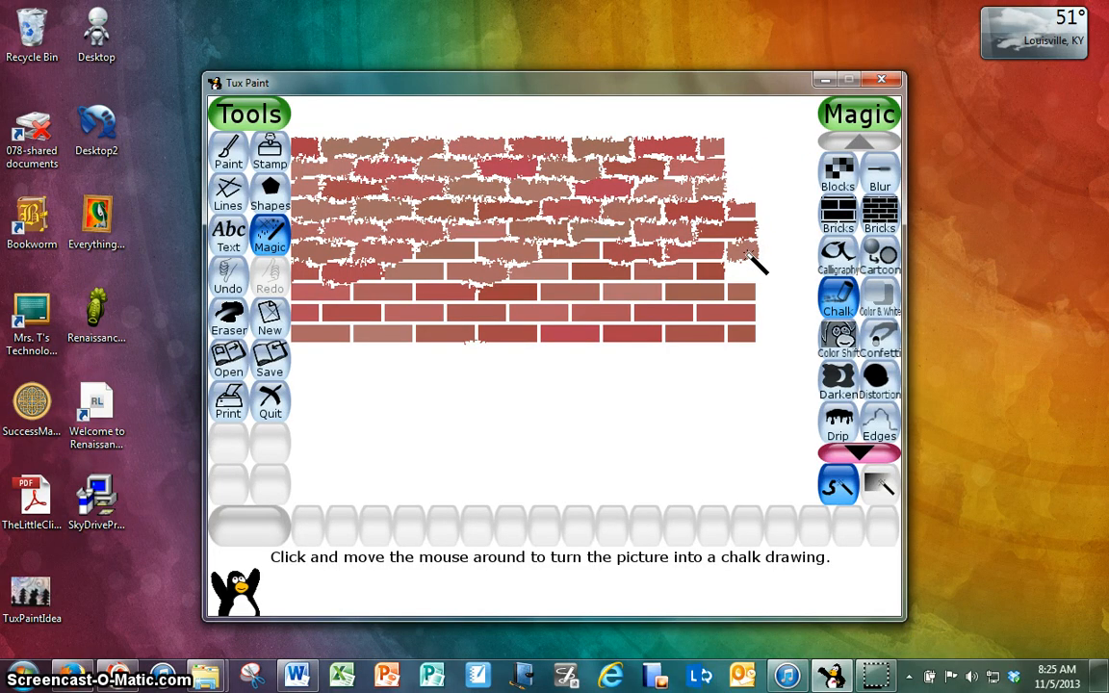
Stamp the VW Beetle on the blank area below the brick wall.
{"action": "left_click", "coordinate": [273, 164]}
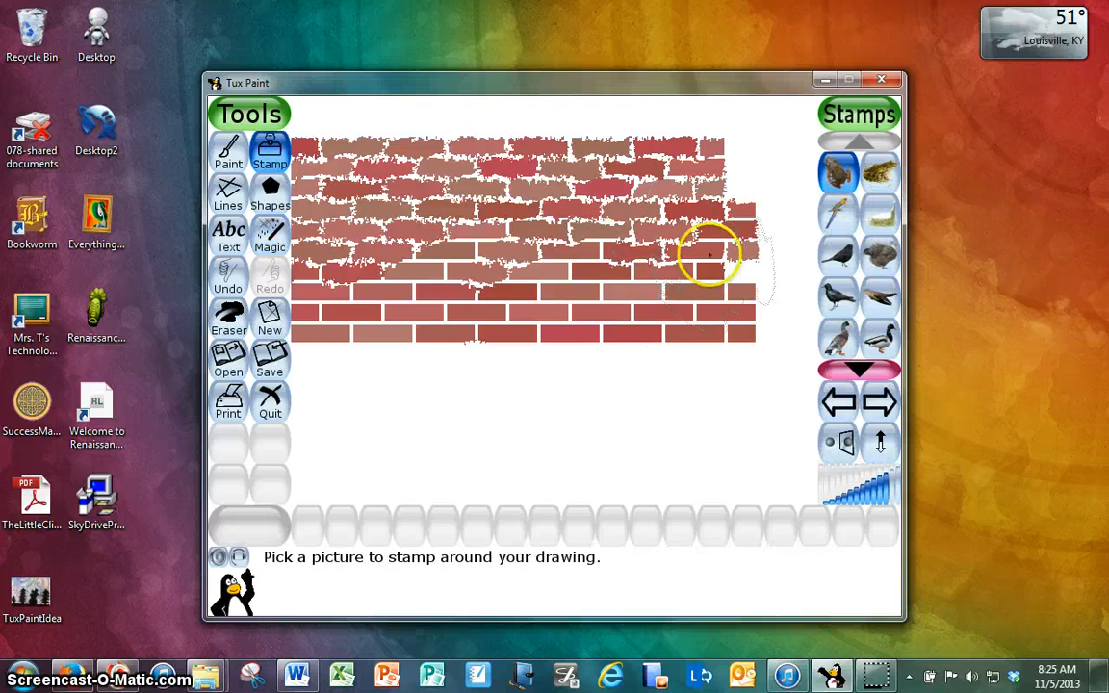
{"action": "left_click", "coordinate": [839, 403]}
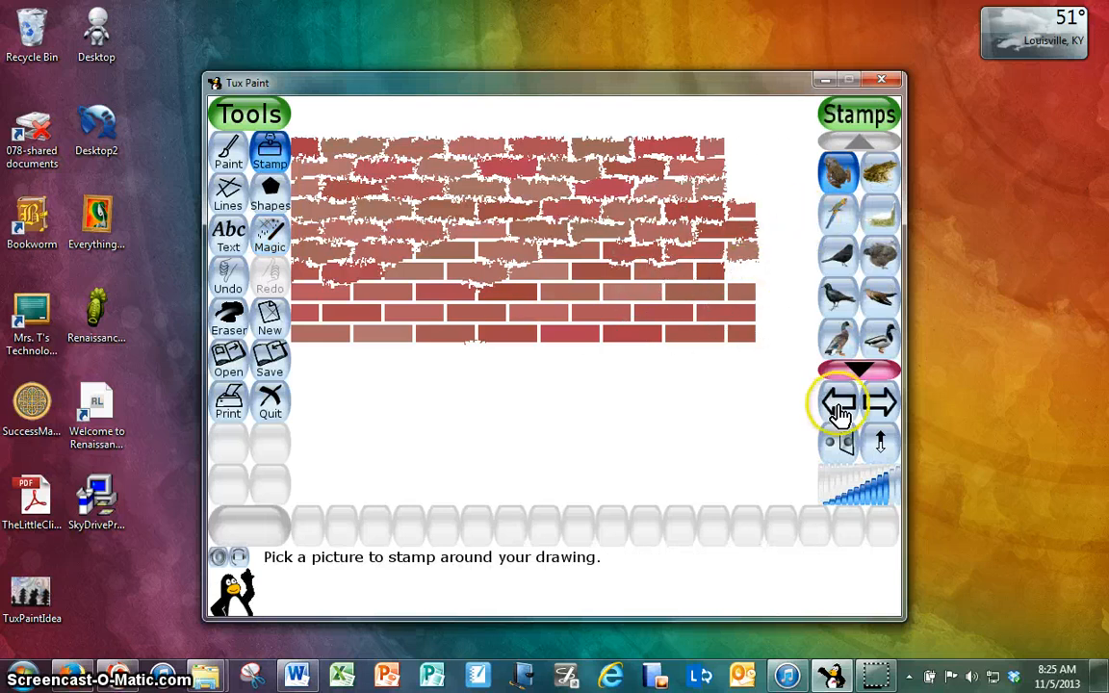
{"action": "left_click", "coordinate": [881, 175]}
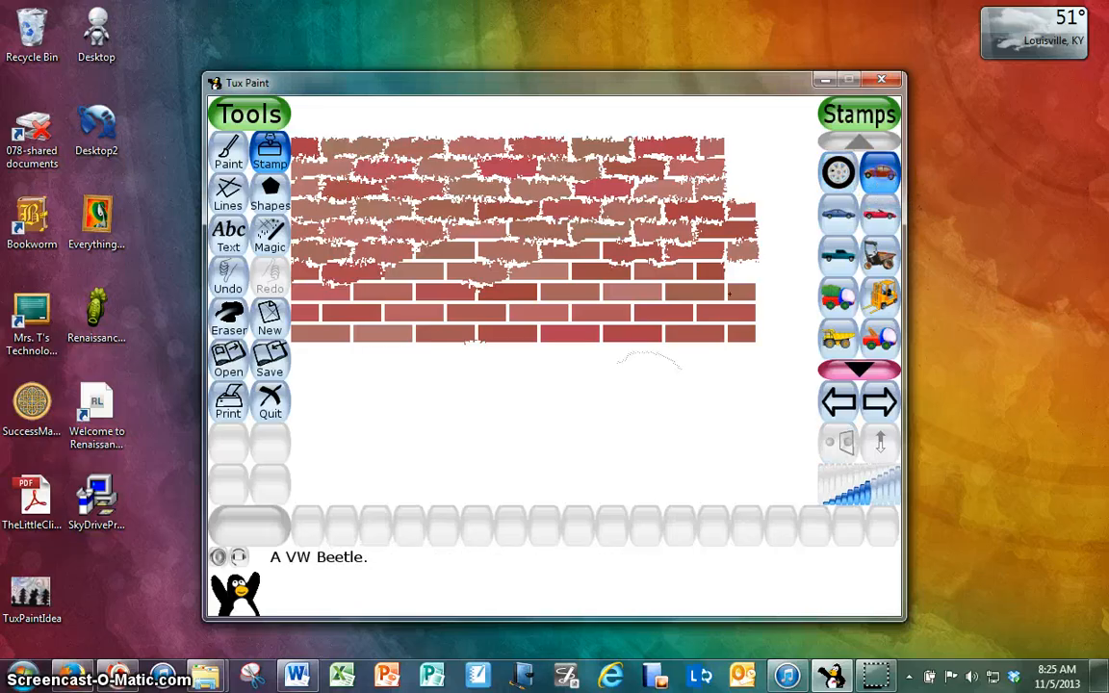
{"action": "left_click", "coordinate": [572, 398]}
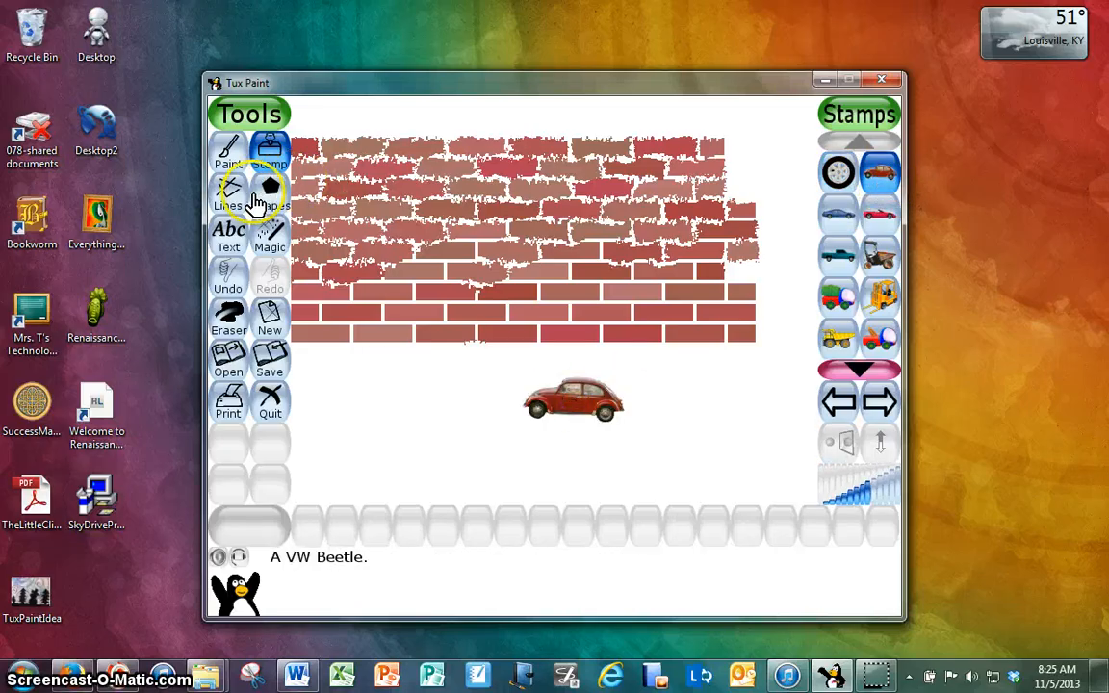
Recolor the stamped car in yellow with the Color & White magic effect.
{"action": "left_click", "coordinate": [270, 235]}
{"action": "left_click", "coordinate": [881, 313]}
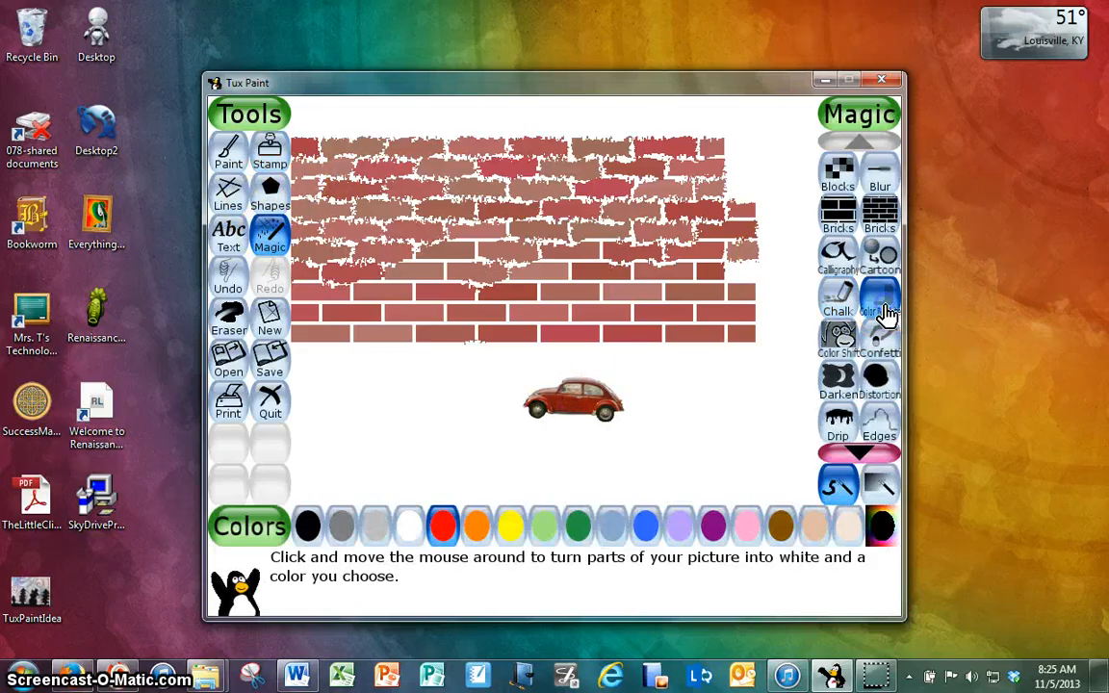
{"action": "left_click", "coordinate": [510, 524]}
{"action": "mouse_move", "coordinate": [612, 380]}
{"action": "left_mouse_down"}
{"action": "mouse_move", "coordinate": [534, 422]}
{"action": "mouse_move", "coordinate": [507, 411]}
{"action": "left_mouse_up"}
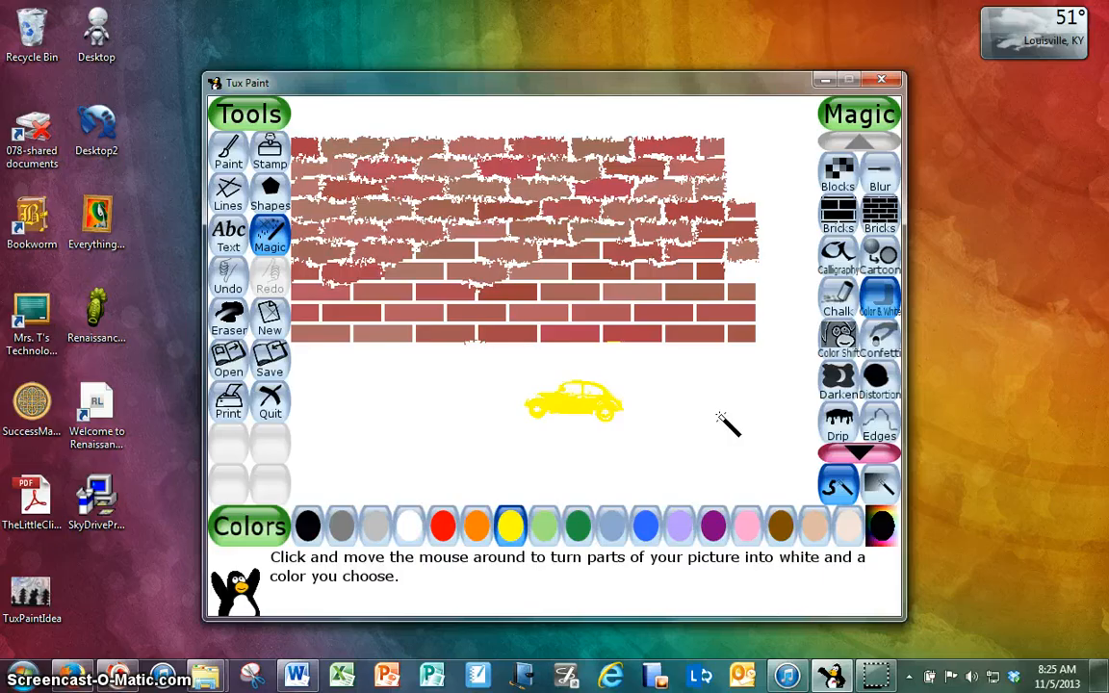
Set Color & White to affect the entire picture and look through the further magic effects down to Light and Lighten.
{"action": "left_click", "coordinate": [838, 396]}
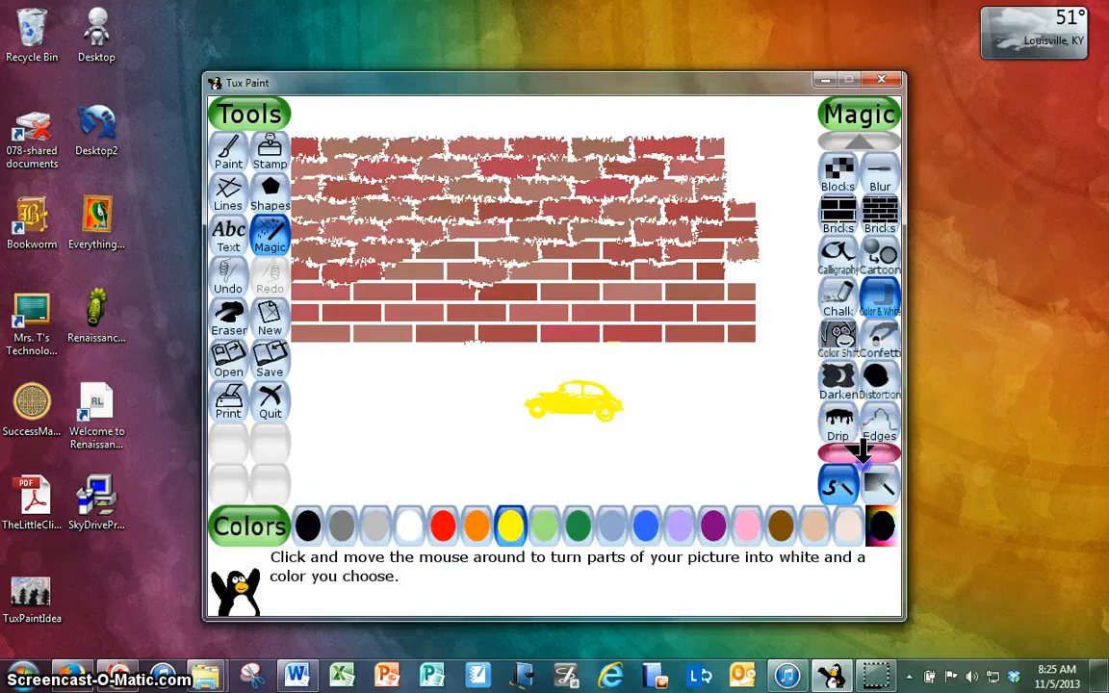
{"action": "left_click", "coordinate": [878, 484]}
{"action": "left_click", "coordinate": [855, 450]}
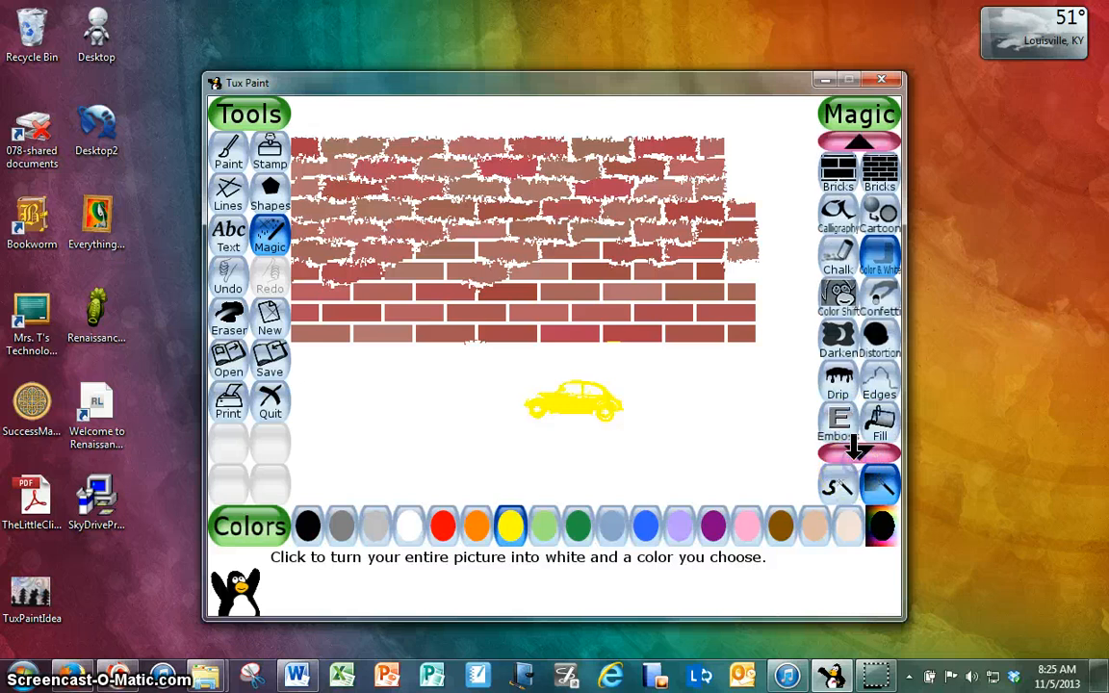
{"action": "left_click", "coordinate": [854, 449]}
{"action": "left_click", "coordinate": [855, 449]}
{"action": "left_click", "coordinate": [855, 450]}
{"action": "left_click", "coordinate": [855, 449]}
{"action": "left_click", "coordinate": [854, 449]}
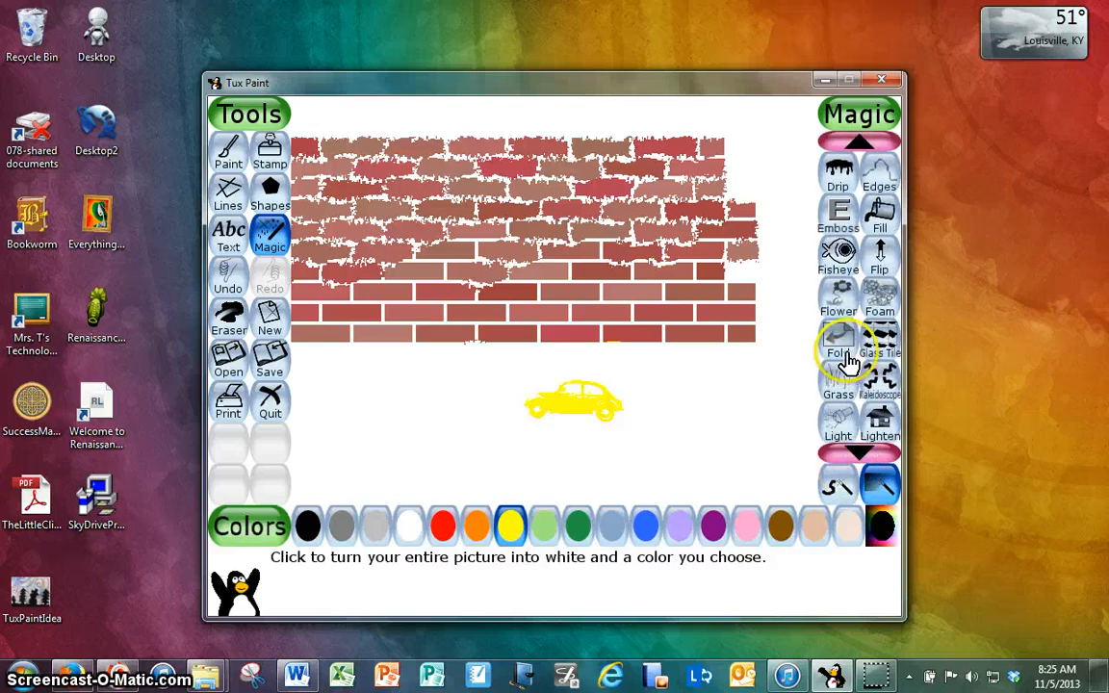
Stamp the woman in the blue ball gown from the people stamps over the brick wall and car.
{"action": "left_click", "coordinate": [269, 152]}
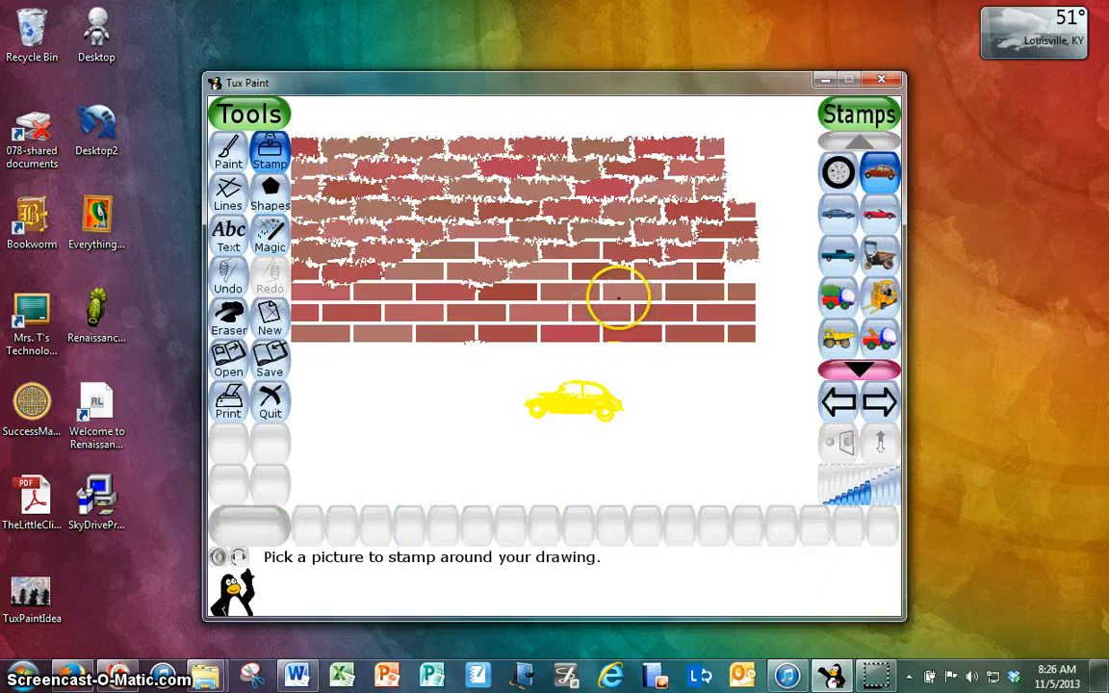
{"action": "left_click", "coordinate": [843, 405]}
{"action": "left_click", "coordinate": [843, 404]}
{"action": "left_click", "coordinate": [843, 404]}
{"action": "left_click", "coordinate": [843, 404]}
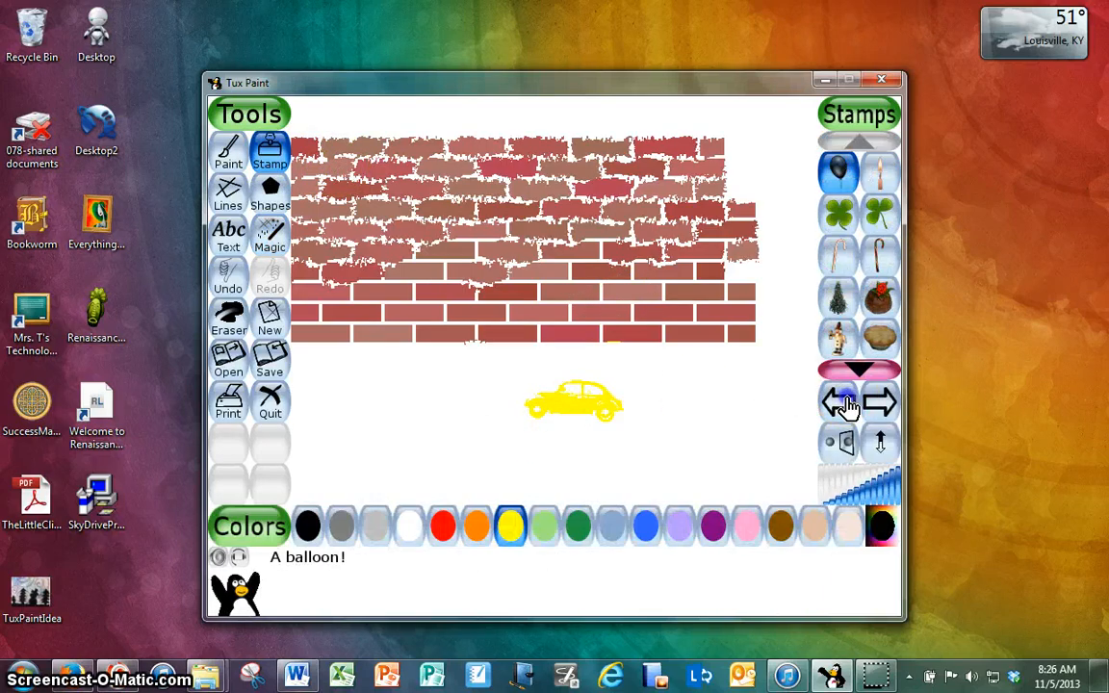
{"action": "left_click", "coordinate": [843, 404]}
{"action": "left_click", "coordinate": [843, 404]}
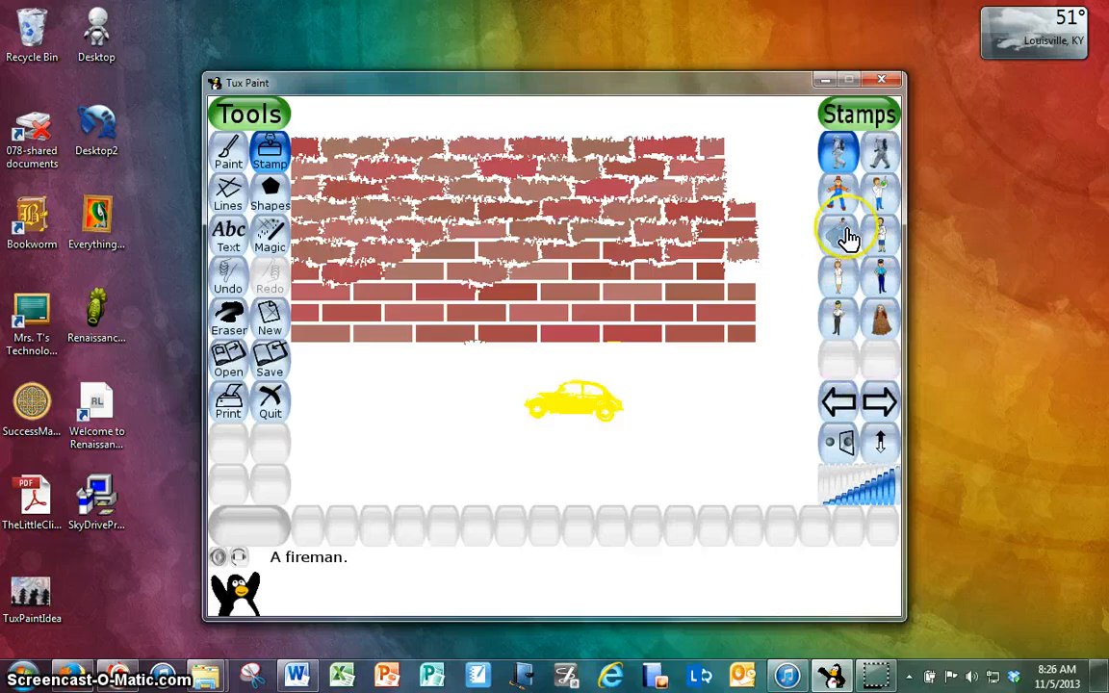
{"action": "left_click", "coordinate": [847, 236]}
{"action": "left_click", "coordinate": [627, 326]}
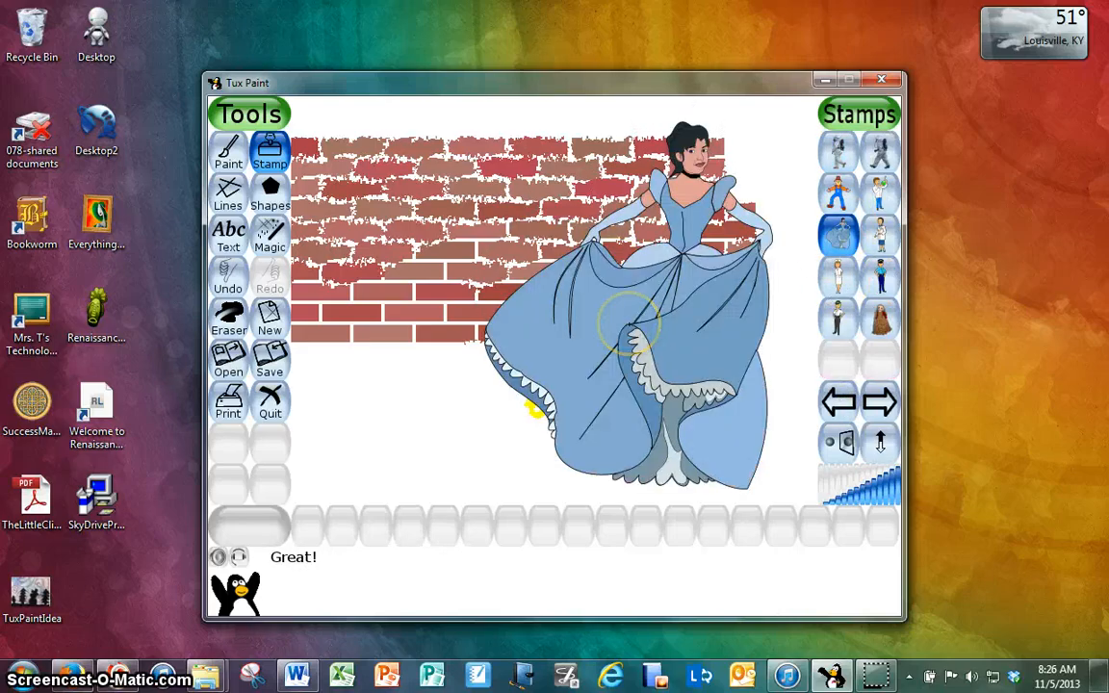
Fill the large skirt sections of the ball gown with light purple.
{"action": "left_click", "coordinate": [269, 236]}
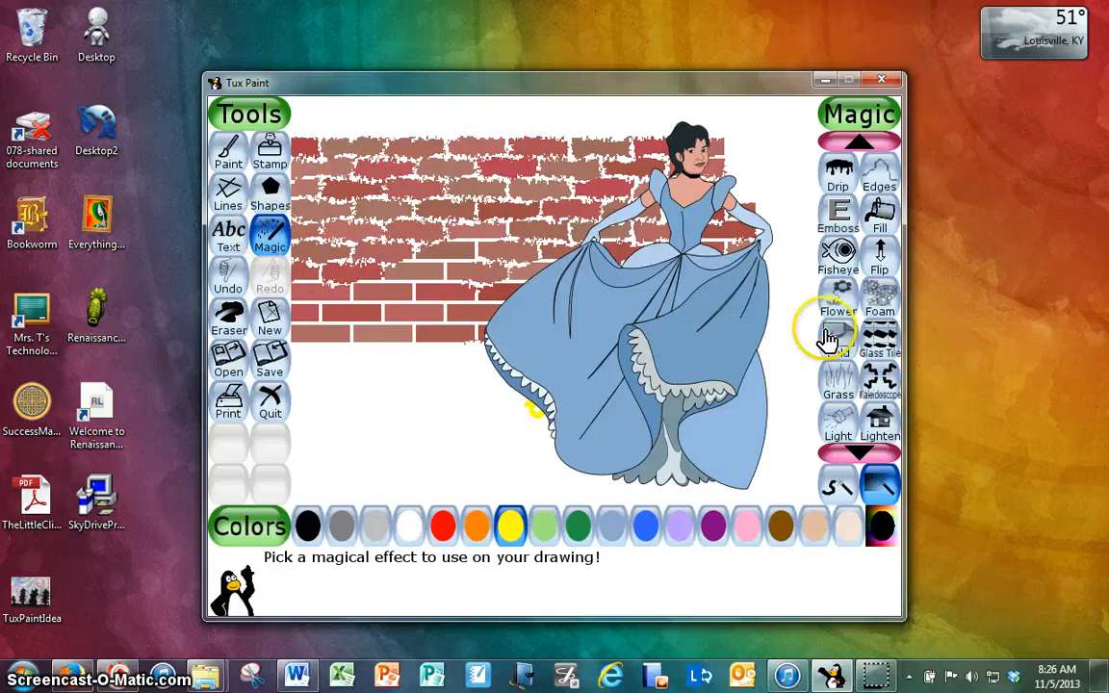
{"action": "left_click", "coordinate": [882, 219]}
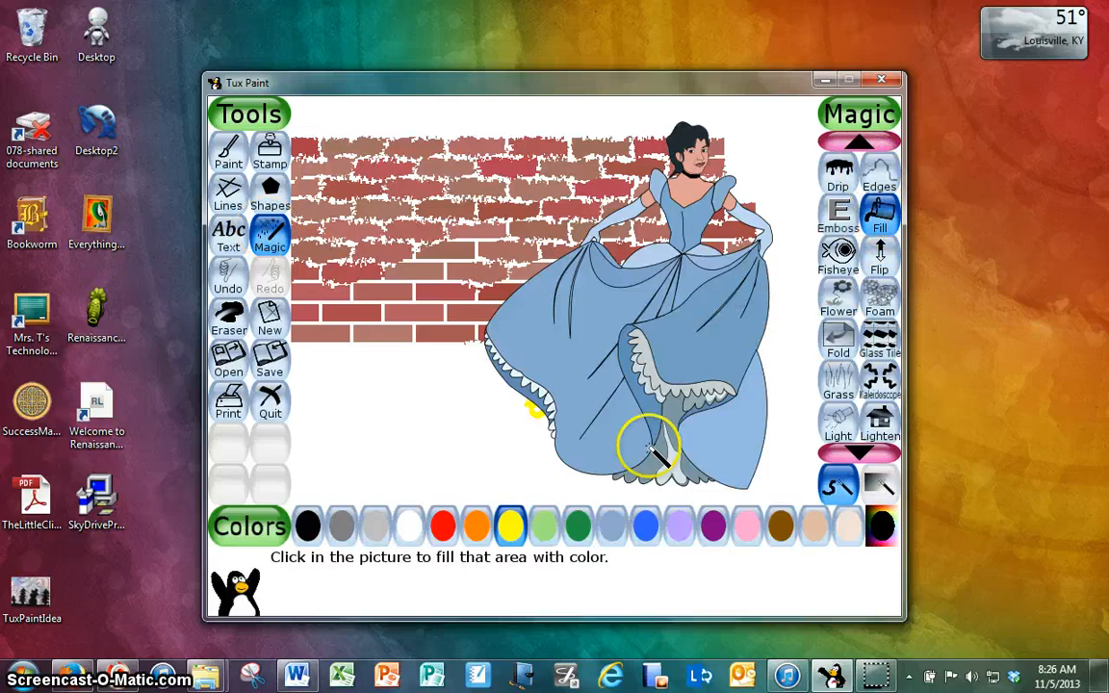
{"action": "left_click", "coordinate": [678, 527]}
{"action": "left_click", "coordinate": [532, 323]}
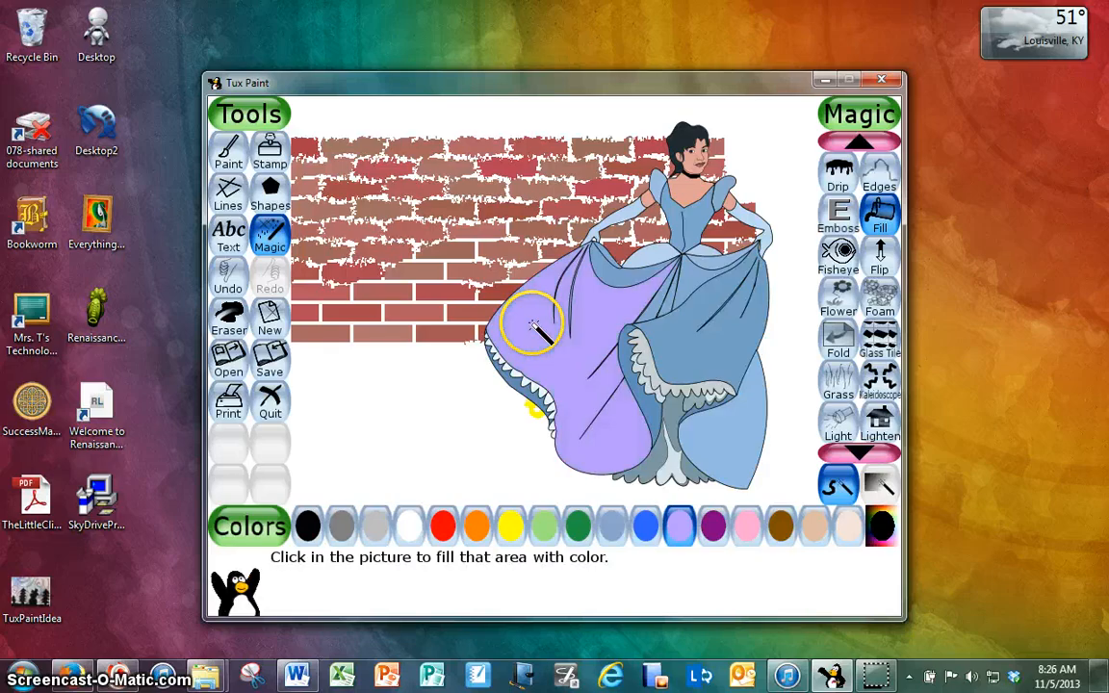
{"action": "left_click", "coordinate": [661, 329]}
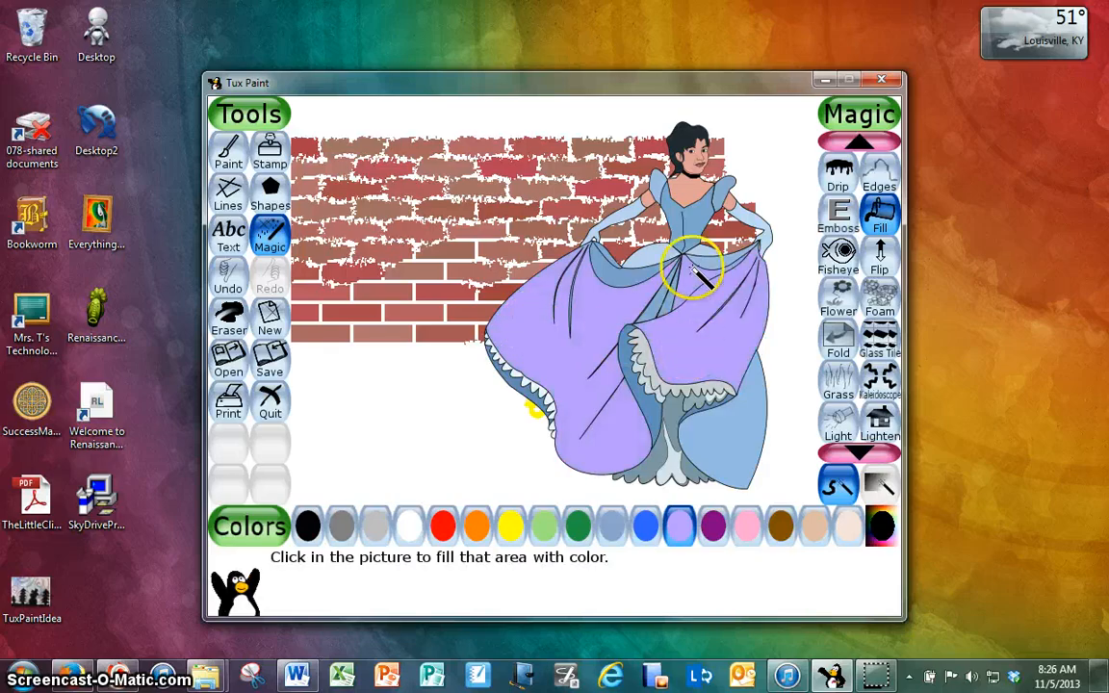
{"action": "left_click", "coordinate": [750, 419]}
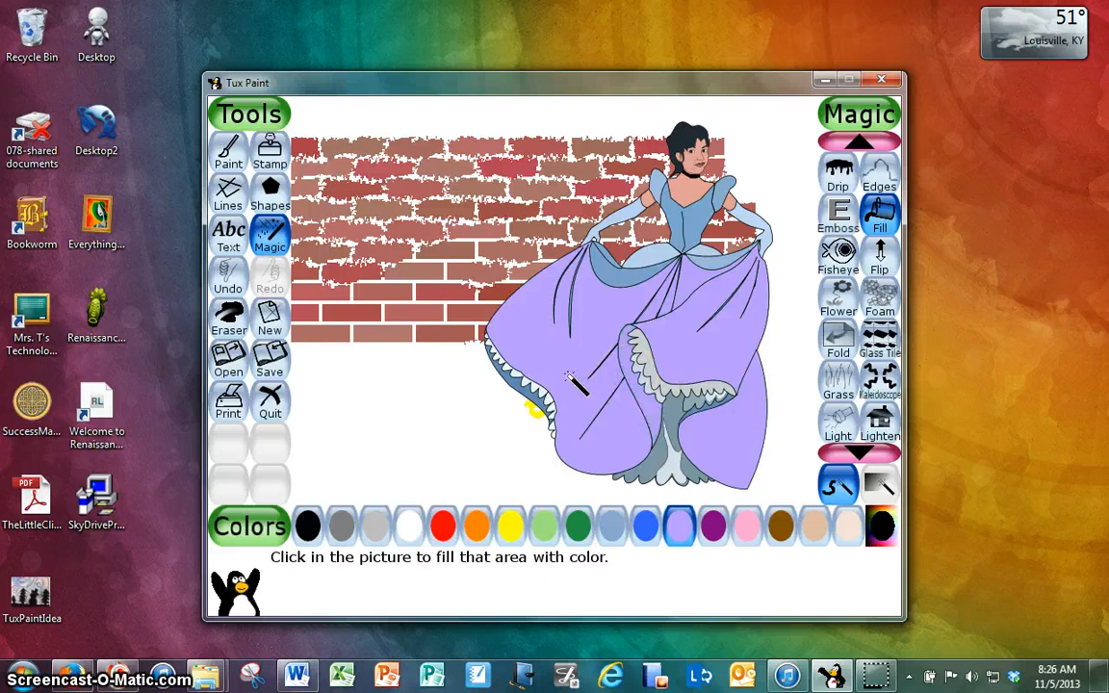
Fill the gown's bodice, sleeves, gloves, waist drapes, petticoat and lace trim with light purple.
{"action": "left_click", "coordinate": [695, 231]}
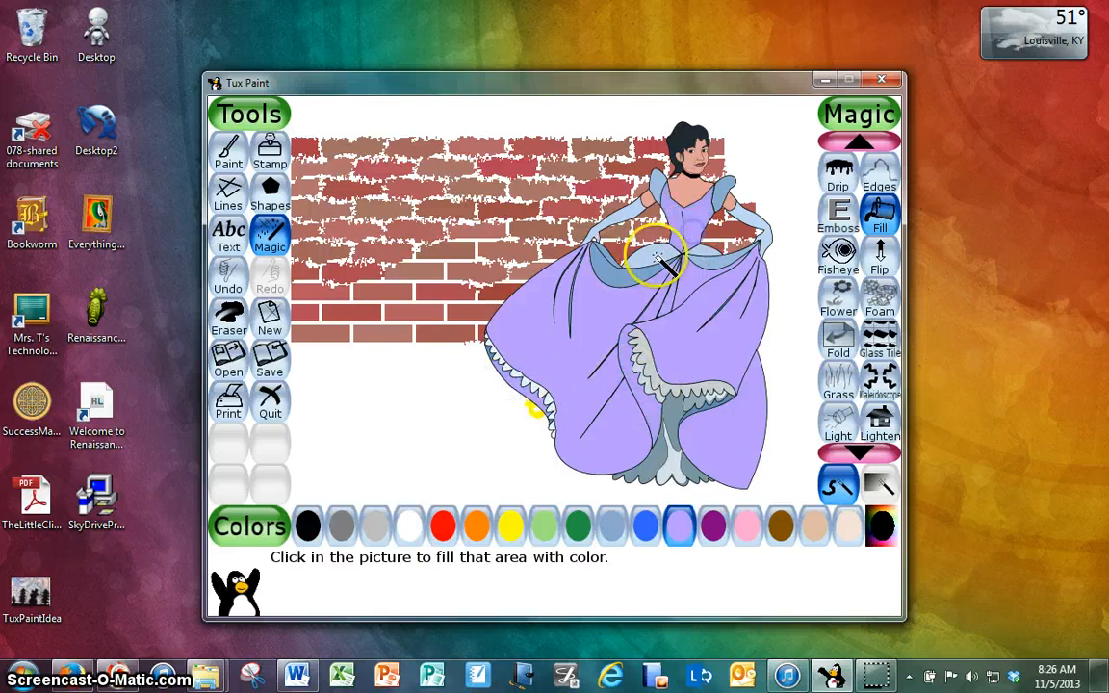
{"action": "left_click", "coordinate": [708, 261]}
{"action": "left_click", "coordinate": [619, 275]}
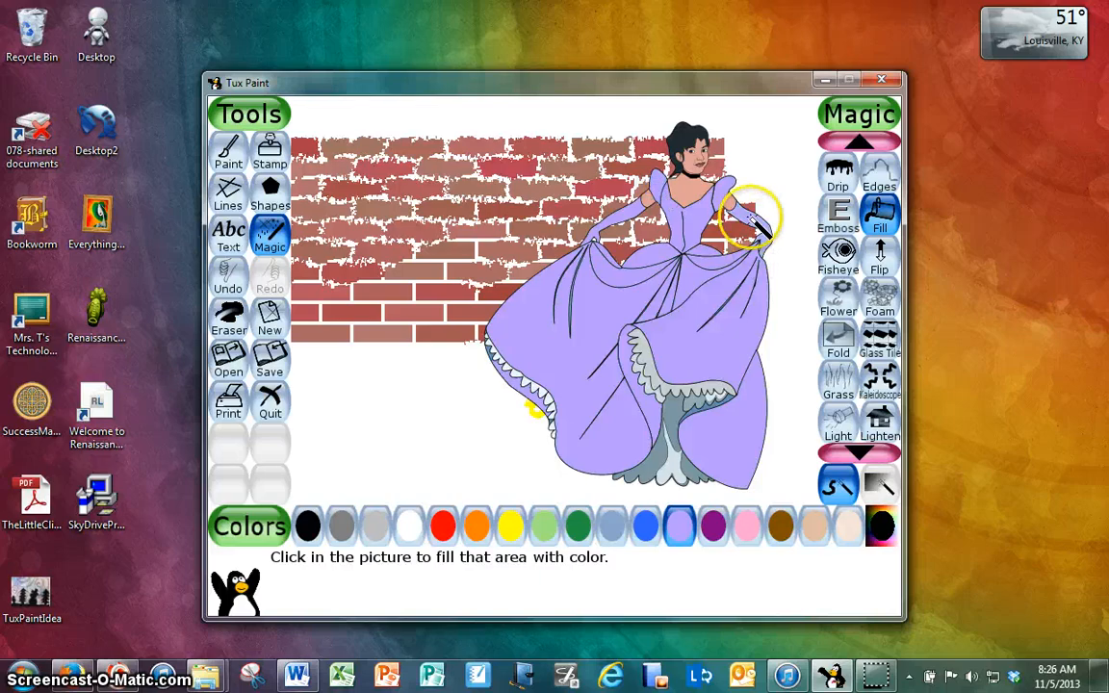
{"action": "left_click", "coordinate": [668, 414]}
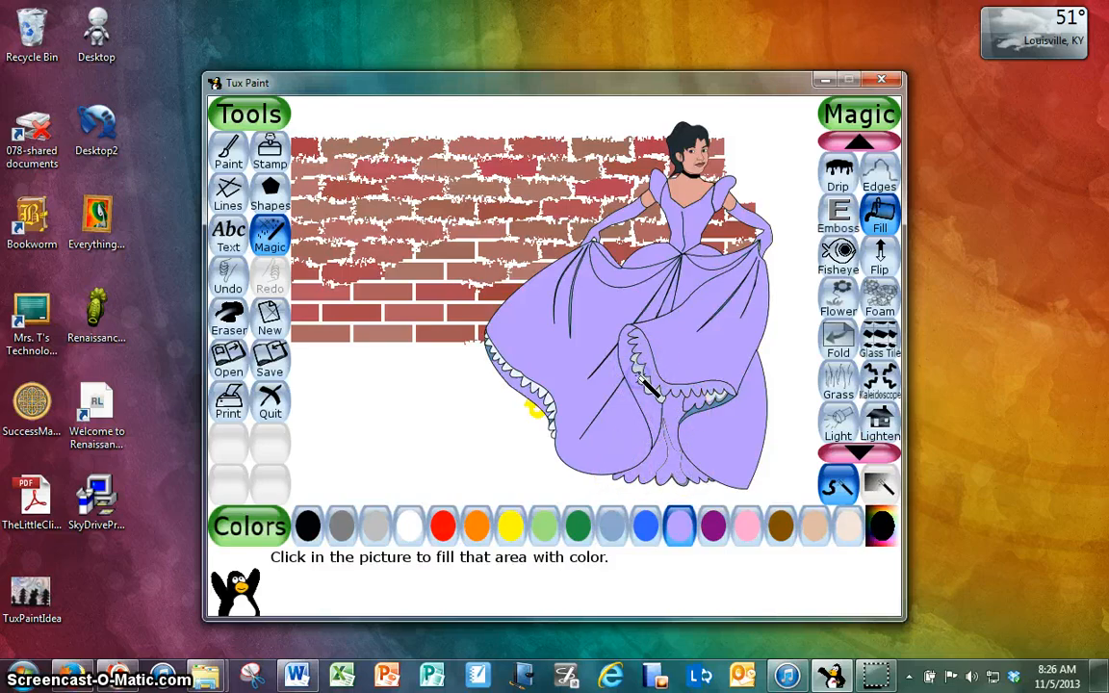
{"action": "left_click", "coordinate": [635, 367]}
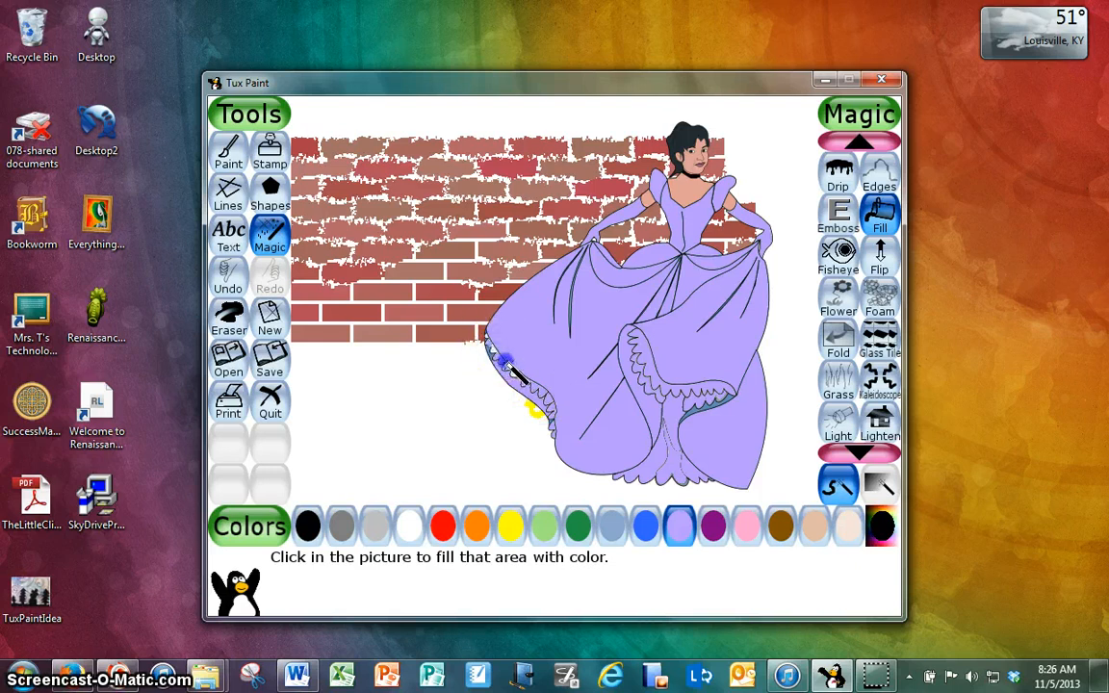
Draw grass on the blank area beside the gown and brush the Glass Tile effect across the wall and gown.
{"action": "left_click", "coordinate": [839, 383]}
{"action": "mouse_move", "coordinate": [361, 433]}
{"action": "left_mouse_down"}
{"action": "mouse_move", "coordinate": [387, 417]}
{"action": "mouse_move", "coordinate": [493, 428]}
{"action": "mouse_move", "coordinate": [534, 428]}
{"action": "left_mouse_up"}
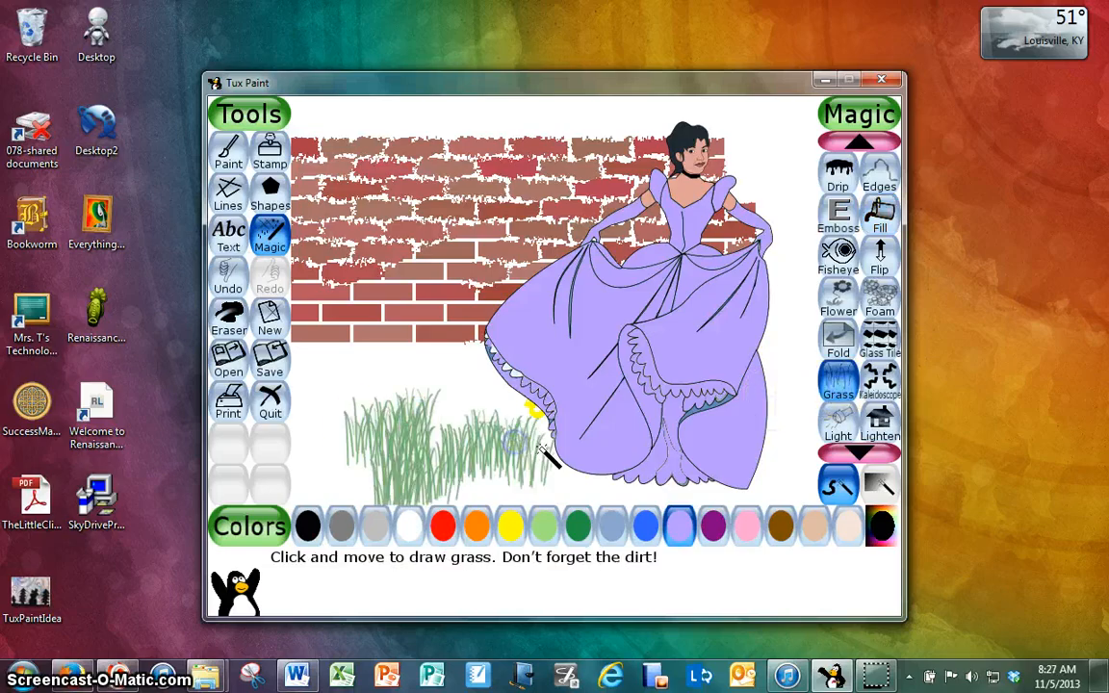
{"action": "left_click", "coordinate": [878, 343]}
{"action": "mouse_move", "coordinate": [361, 207]}
{"action": "left_mouse_down"}
{"action": "mouse_move", "coordinate": [390, 202]}
{"action": "mouse_move", "coordinate": [399, 299]}
{"action": "mouse_move", "coordinate": [541, 218]}
{"action": "mouse_move", "coordinate": [680, 220]}
{"action": "mouse_move", "coordinate": [677, 346]}
{"action": "mouse_move", "coordinate": [793, 325]}
{"action": "left_mouse_up"}
Fold the page's top-right corner over with a light purple background and both left corners over with black.
{"action": "left_click", "coordinate": [839, 338]}
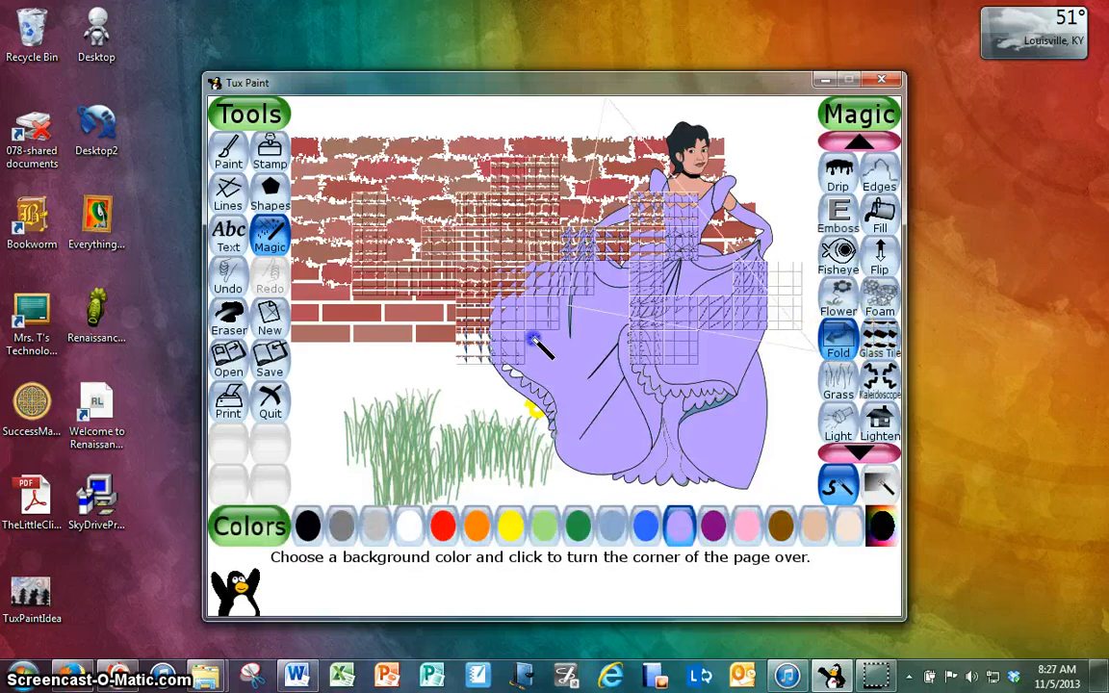
{"action": "left_click", "coordinate": [520, 379]}
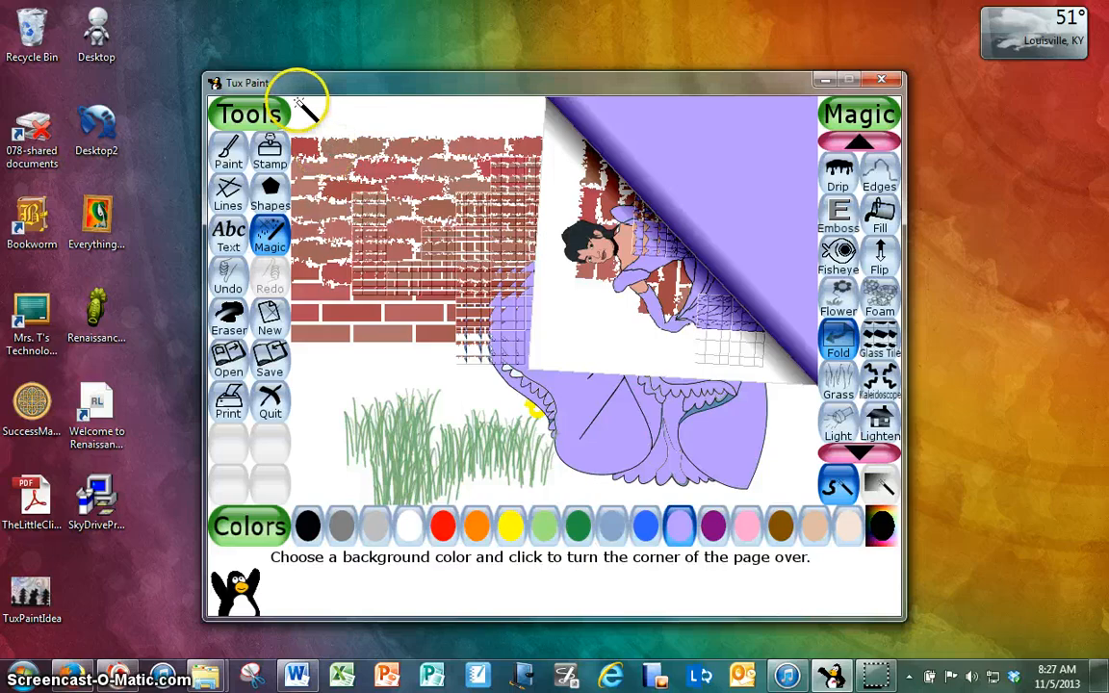
{"action": "left_click", "coordinate": [307, 525]}
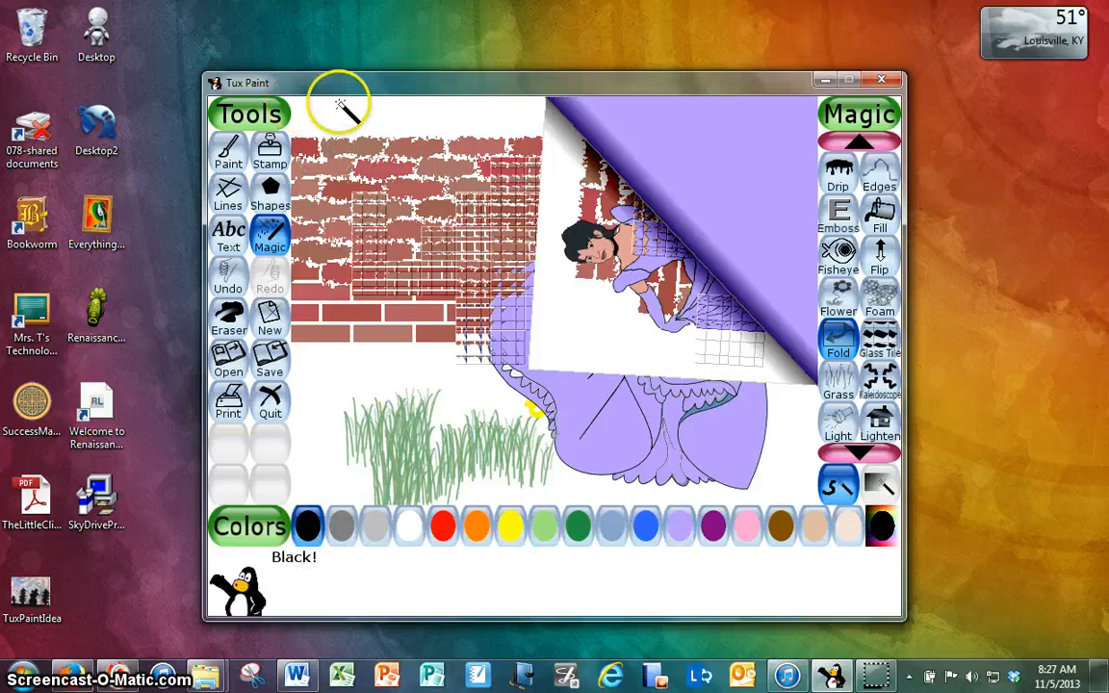
{"action": "left_click_drag", "start_coordinate": [293, 98], "coordinate": [606, 284]}
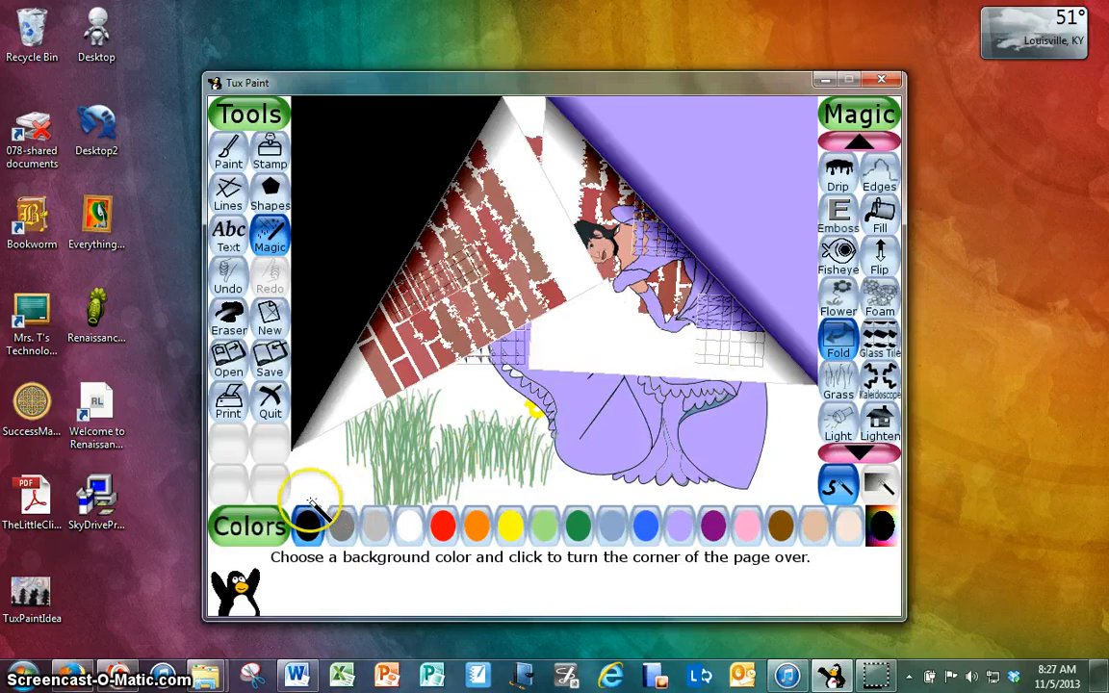
{"action": "left_click_drag", "start_coordinate": [474, 420], "coordinate": [471, 318]}
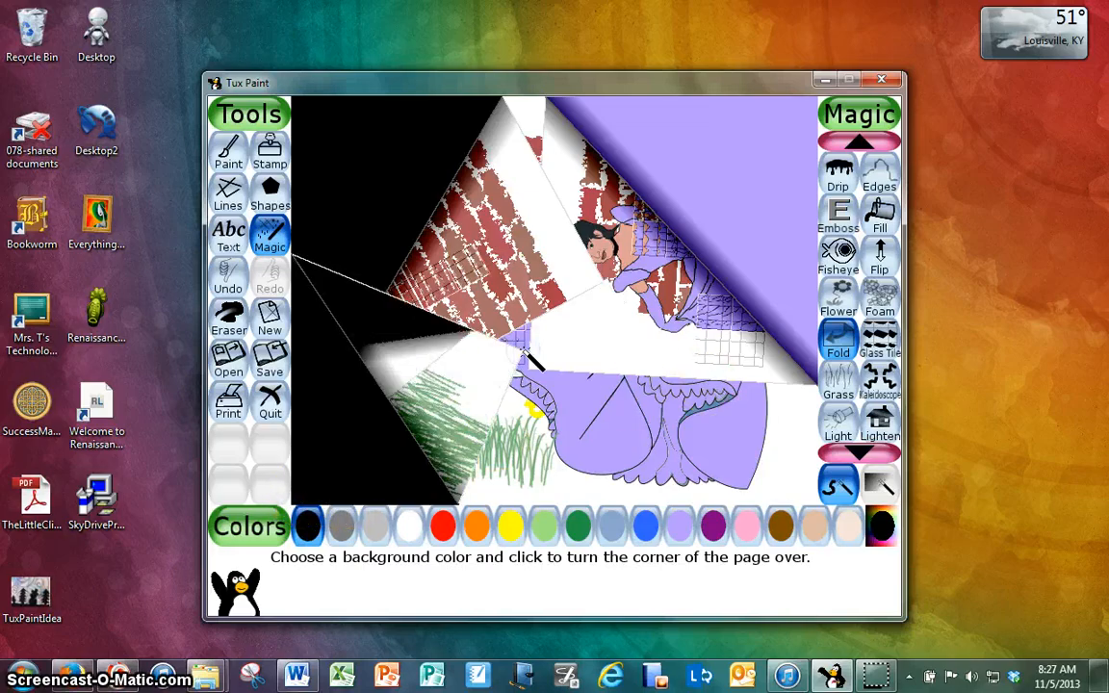
Fold the page's bottom-right corner over with an orange background and smudge the brick, gown and grass areas across the picture.
{"action": "left_click", "coordinate": [479, 526]}
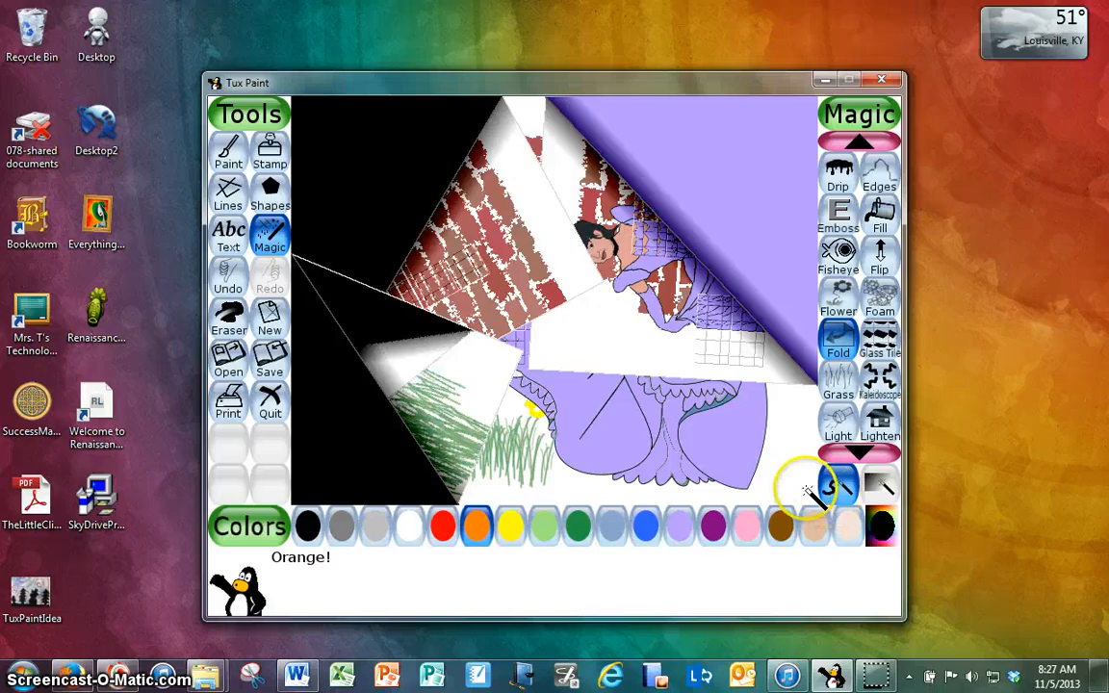
{"action": "left_click_drag", "start_coordinate": [810, 493], "coordinate": [585, 320]}
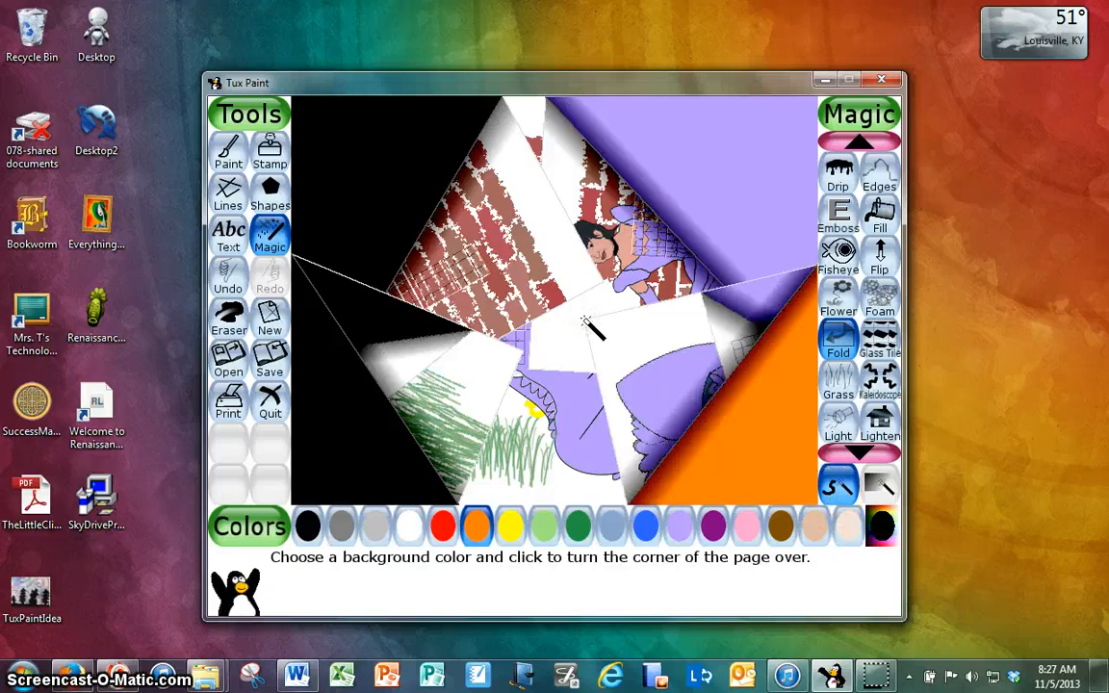
{"action": "left_click", "coordinate": [886, 451]}
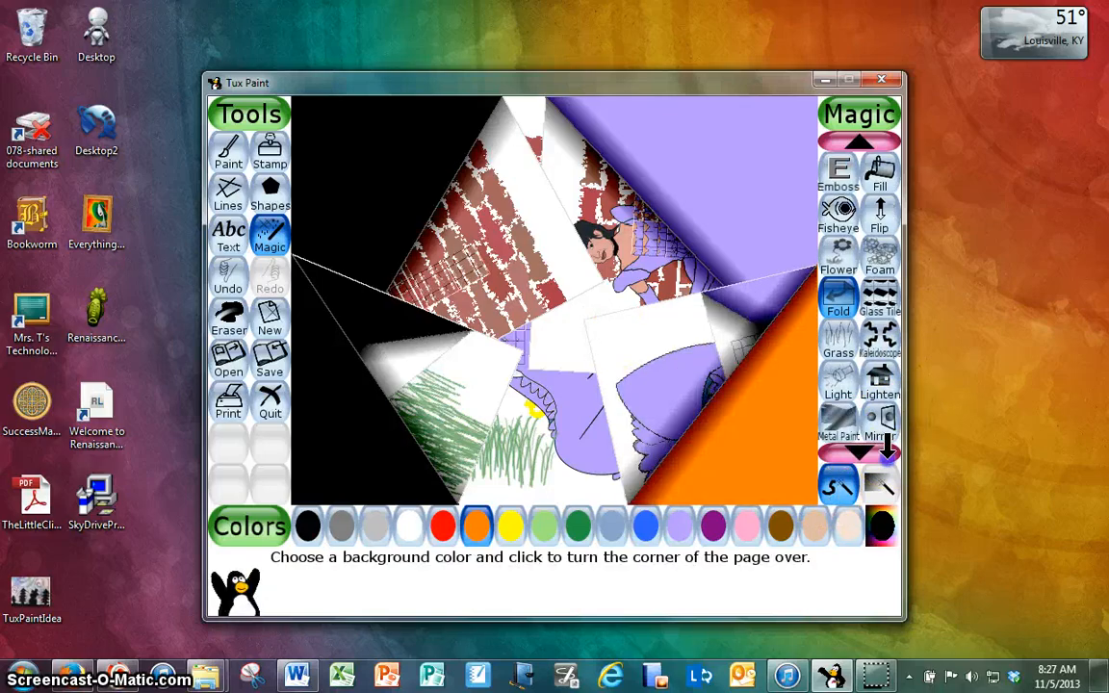
{"action": "left_click", "coordinate": [887, 449]}
{"action": "left_click", "coordinate": [886, 450]}
{"action": "left_click", "coordinate": [887, 449]}
{"action": "left_click", "coordinate": [886, 449]}
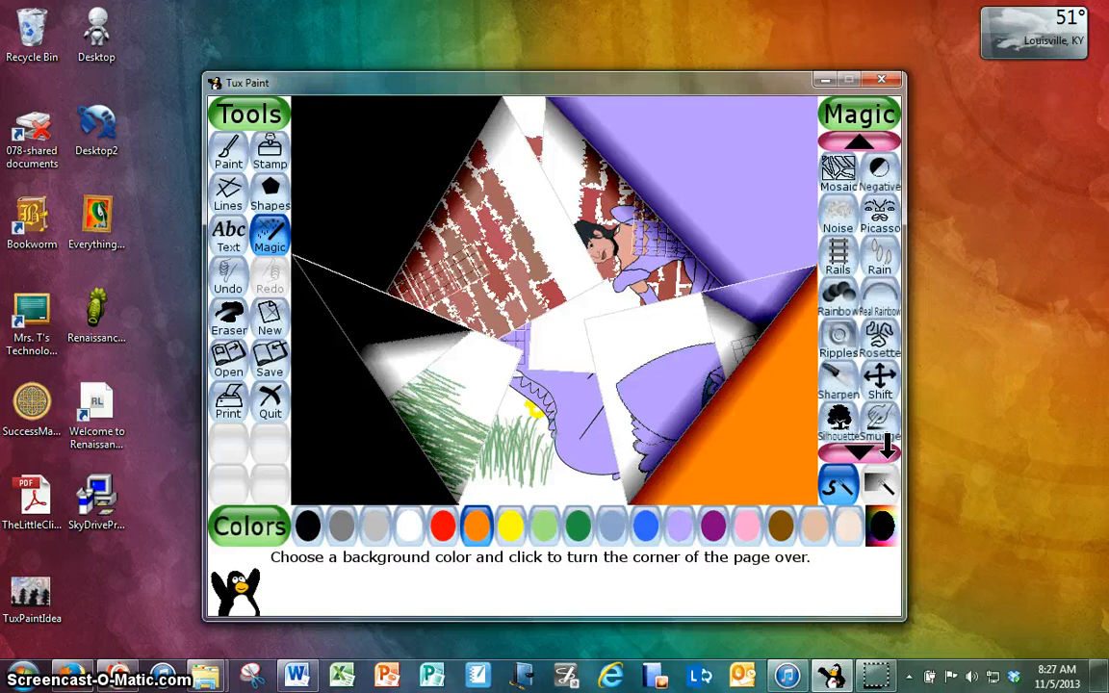
{"action": "left_click", "coordinate": [886, 449]}
{"action": "left_click", "coordinate": [879, 380]}
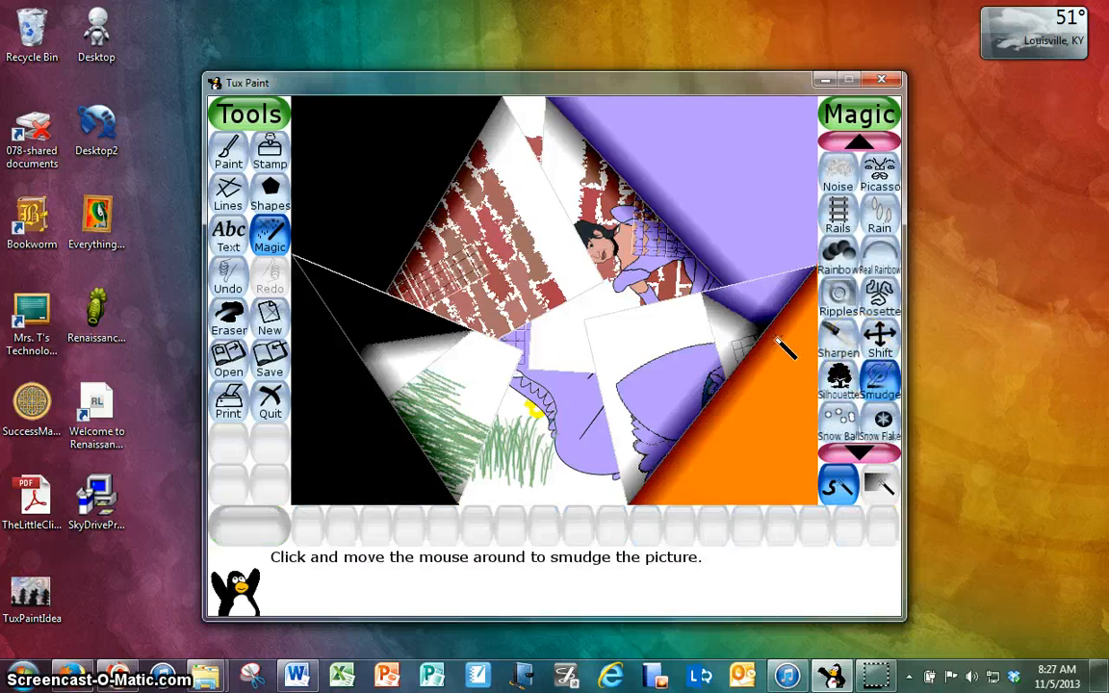
{"action": "left_click_drag", "start_coordinate": [482, 192], "coordinate": [356, 279]}
{"action": "mouse_move", "coordinate": [619, 127]}
{"action": "left_mouse_down"}
{"action": "mouse_move", "coordinate": [493, 156]}
{"action": "mouse_move", "coordinate": [556, 102]}
{"action": "mouse_move", "coordinate": [580, 116]}
{"action": "mouse_move", "coordinate": [397, 112]}
{"action": "mouse_move", "coordinate": [664, 114]}
{"action": "mouse_move", "coordinate": [688, 146]}
{"action": "mouse_move", "coordinate": [356, 239]}
{"action": "mouse_move", "coordinate": [301, 286]}
{"action": "mouse_move", "coordinate": [660, 165]}
{"action": "mouse_move", "coordinate": [426, 292]}
{"action": "mouse_move", "coordinate": [540, 144]}
{"action": "mouse_move", "coordinate": [637, 153]}
{"action": "mouse_move", "coordinate": [571, 166]}
{"action": "mouse_move", "coordinate": [578, 100]}
{"action": "mouse_move", "coordinate": [547, 141]}
{"action": "mouse_move", "coordinate": [540, 110]}
{"action": "mouse_move", "coordinate": [621, 181]}
{"action": "mouse_move", "coordinate": [656, 164]}
{"action": "mouse_move", "coordinate": [693, 189]}
{"action": "mouse_move", "coordinate": [711, 165]}
{"action": "mouse_move", "coordinate": [698, 281]}
{"action": "mouse_move", "coordinate": [783, 181]}
{"action": "mouse_move", "coordinate": [730, 301]}
{"action": "mouse_move", "coordinate": [800, 221]}
{"action": "mouse_move", "coordinate": [741, 353]}
{"action": "mouse_move", "coordinate": [799, 329]}
{"action": "mouse_move", "coordinate": [814, 344]}
{"action": "mouse_move", "coordinate": [668, 445]}
{"action": "mouse_move", "coordinate": [619, 452]}
{"action": "mouse_move", "coordinate": [660, 368]}
{"action": "mouse_move", "coordinate": [554, 440]}
{"action": "mouse_move", "coordinate": [615, 296]}
{"action": "mouse_move", "coordinate": [585, 304]}
{"action": "mouse_move", "coordinate": [408, 443]}
{"action": "mouse_move", "coordinate": [496, 333]}
{"action": "mouse_move", "coordinate": [529, 320]}
{"action": "mouse_move", "coordinate": [521, 310]}
{"action": "mouse_move", "coordinate": [561, 185]}
{"action": "mouse_move", "coordinate": [577, 180]}
{"action": "mouse_move", "coordinate": [430, 340]}
{"action": "mouse_move", "coordinate": [651, 249]}
{"action": "mouse_move", "coordinate": [596, 363]}
{"action": "mouse_move", "coordinate": [694, 273]}
{"action": "mouse_move", "coordinate": [511, 433]}
{"action": "mouse_move", "coordinate": [659, 358]}
{"action": "mouse_move", "coordinate": [715, 439]}
{"action": "mouse_move", "coordinate": [565, 393]}
{"action": "mouse_move", "coordinate": [371, 303]}
{"action": "mouse_move", "coordinate": [407, 367]}
{"action": "mouse_move", "coordinate": [651, 395]}
{"action": "mouse_move", "coordinate": [474, 354]}
{"action": "mouse_move", "coordinate": [328, 304]}
{"action": "mouse_move", "coordinate": [542, 231]}
{"action": "mouse_move", "coordinate": [501, 300]}
{"action": "mouse_move", "coordinate": [521, 274]}
{"action": "mouse_move", "coordinate": [472, 200]}
{"action": "mouse_move", "coordinate": [659, 169]}
{"action": "mouse_move", "coordinate": [536, 153]}
{"action": "mouse_move", "coordinate": [676, 145]}
{"action": "mouse_move", "coordinate": [538, 196]}
{"action": "mouse_move", "coordinate": [737, 210]}
{"action": "left_mouse_up"}
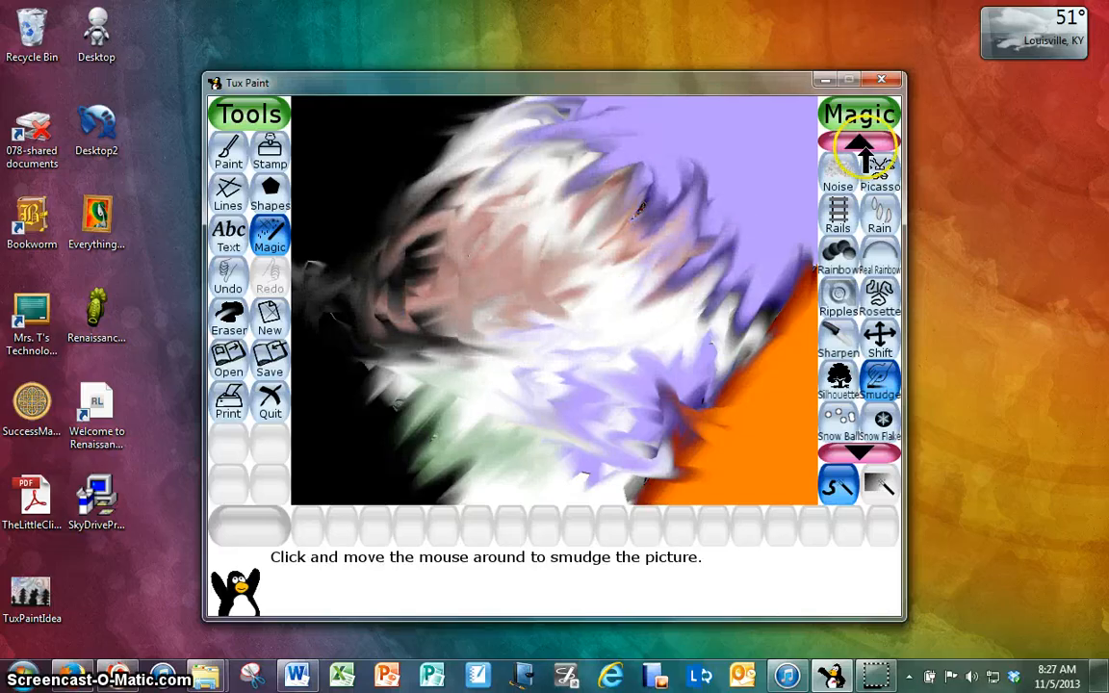
Cover the middle of the smudged picture with foamy bubbles using the Foam effect.
{"action": "left_click", "coordinate": [862, 142]}
{"action": "left_click", "coordinate": [861, 142]}
{"action": "left_click", "coordinate": [862, 142]}
{"action": "left_click", "coordinate": [864, 143]}
{"action": "left_click", "coordinate": [863, 142]}
{"action": "left_click", "coordinate": [863, 142]}
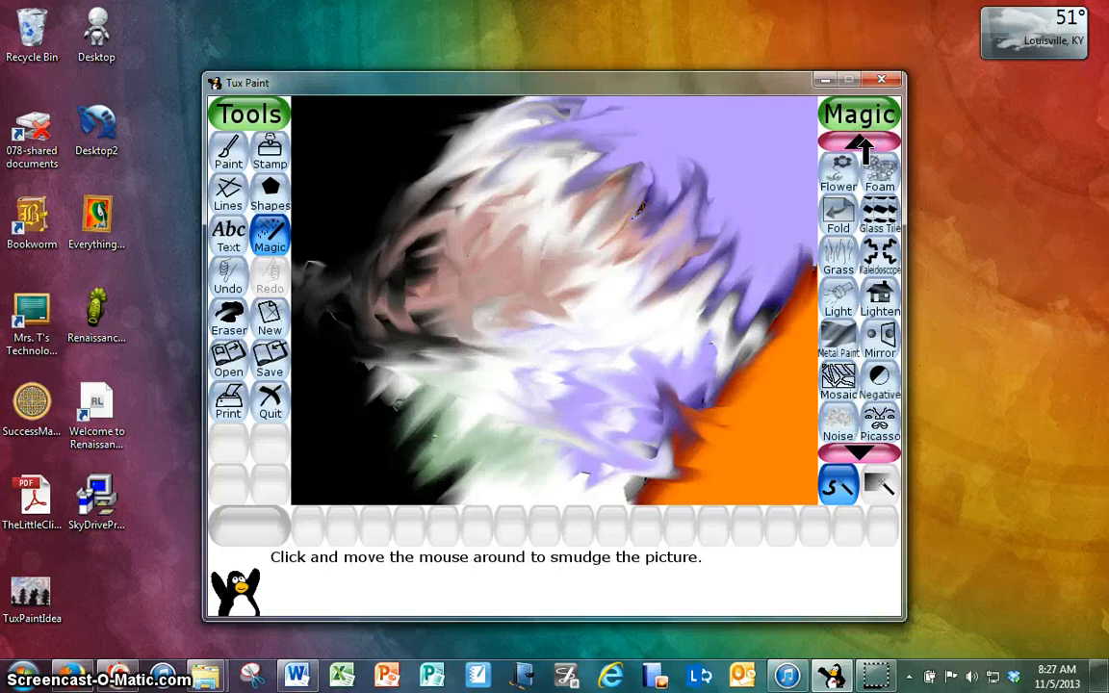
{"action": "left_click", "coordinate": [863, 143]}
{"action": "left_click", "coordinate": [862, 142]}
{"action": "left_click", "coordinate": [891, 269]}
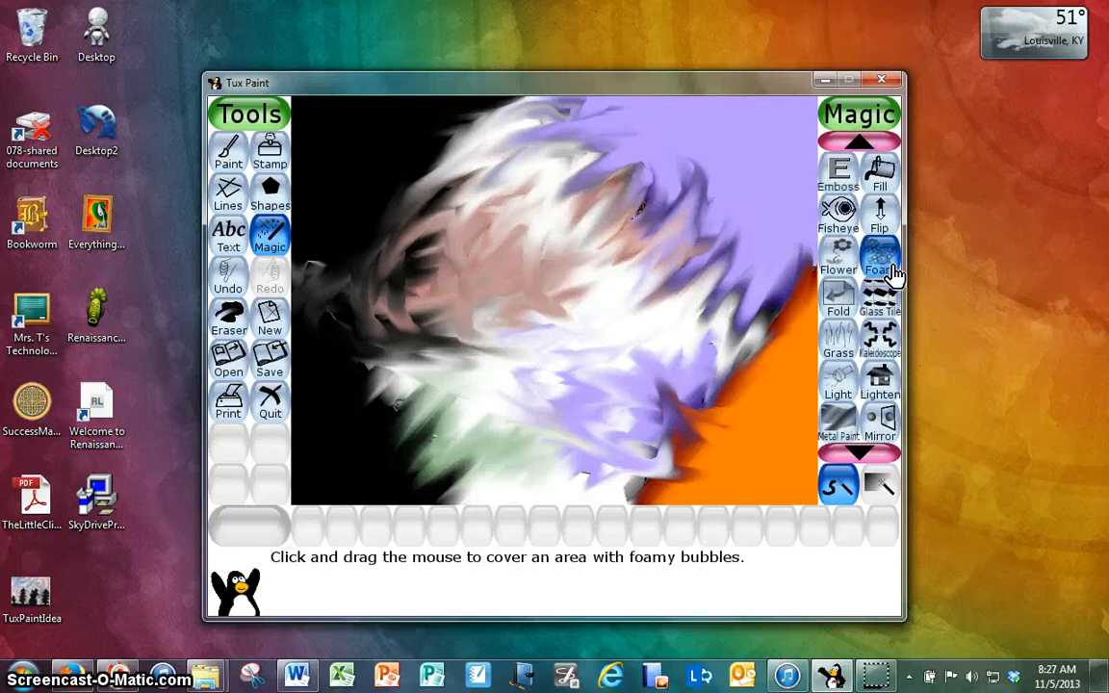
{"action": "mouse_move", "coordinate": [606, 249]}
{"action": "left_mouse_down"}
{"action": "mouse_move", "coordinate": [614, 277]}
{"action": "mouse_move", "coordinate": [760, 318]}
{"action": "left_mouse_up"}
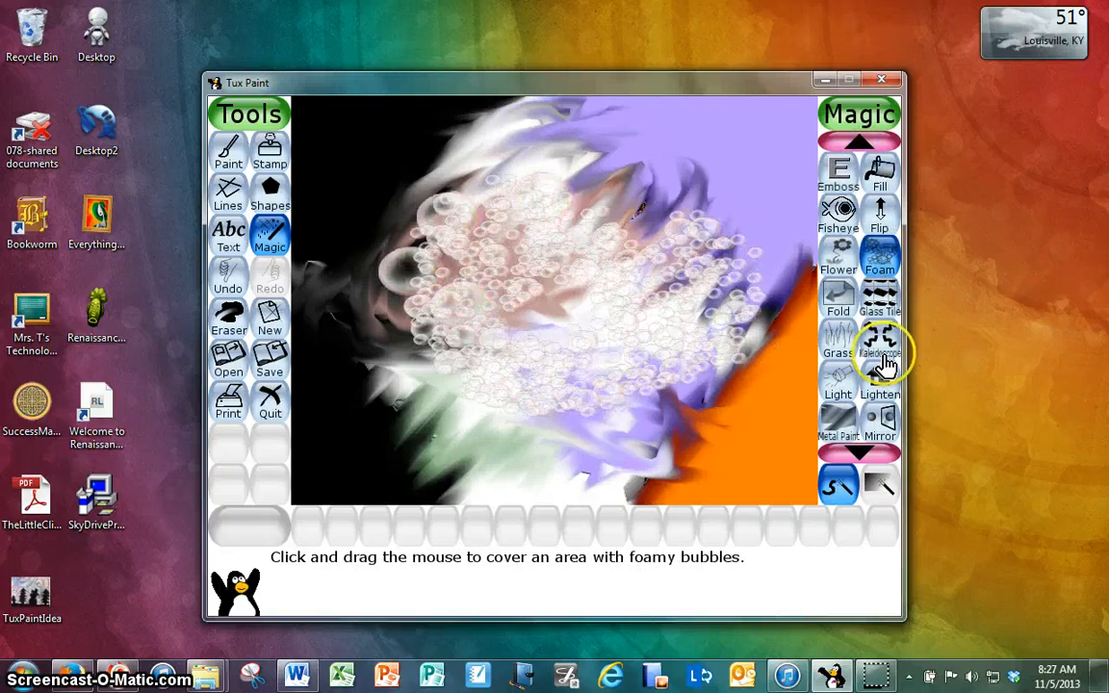
Add a ripple where the purple meets the orange corner, and shift the whole picture left and slightly down on the canvas.
{"action": "left_click", "coordinate": [859, 452]}
{"action": "left_click", "coordinate": [859, 453]}
{"action": "left_click", "coordinate": [860, 452]}
{"action": "left_click", "coordinate": [859, 452]}
{"action": "left_click", "coordinate": [860, 452]}
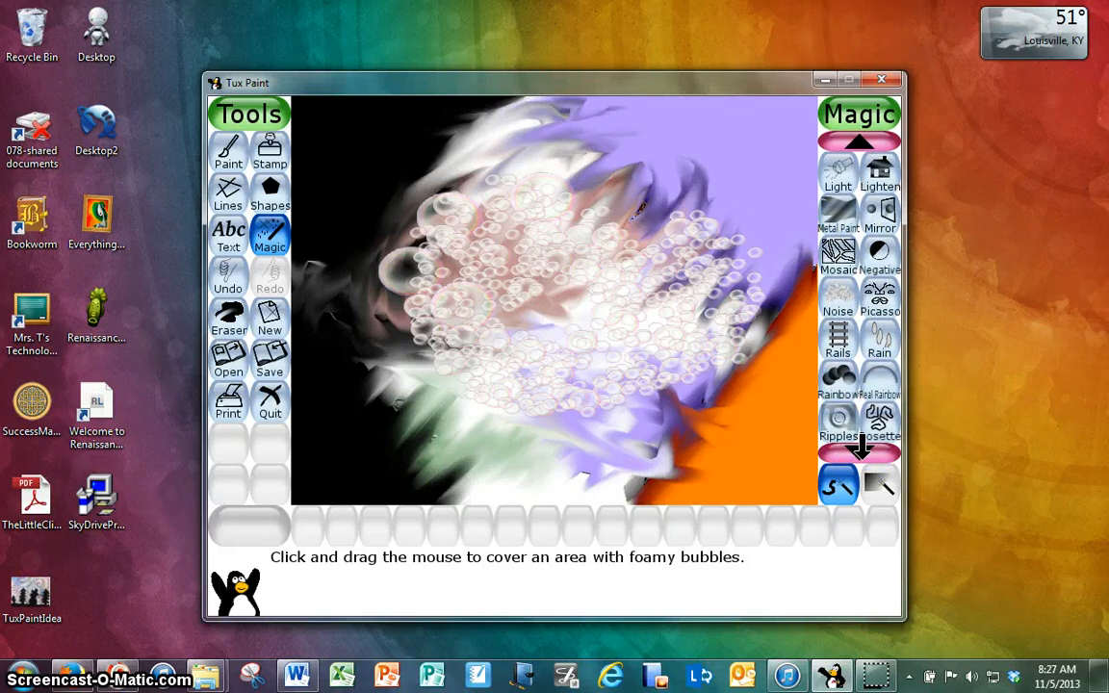
{"action": "left_click", "coordinate": [860, 450]}
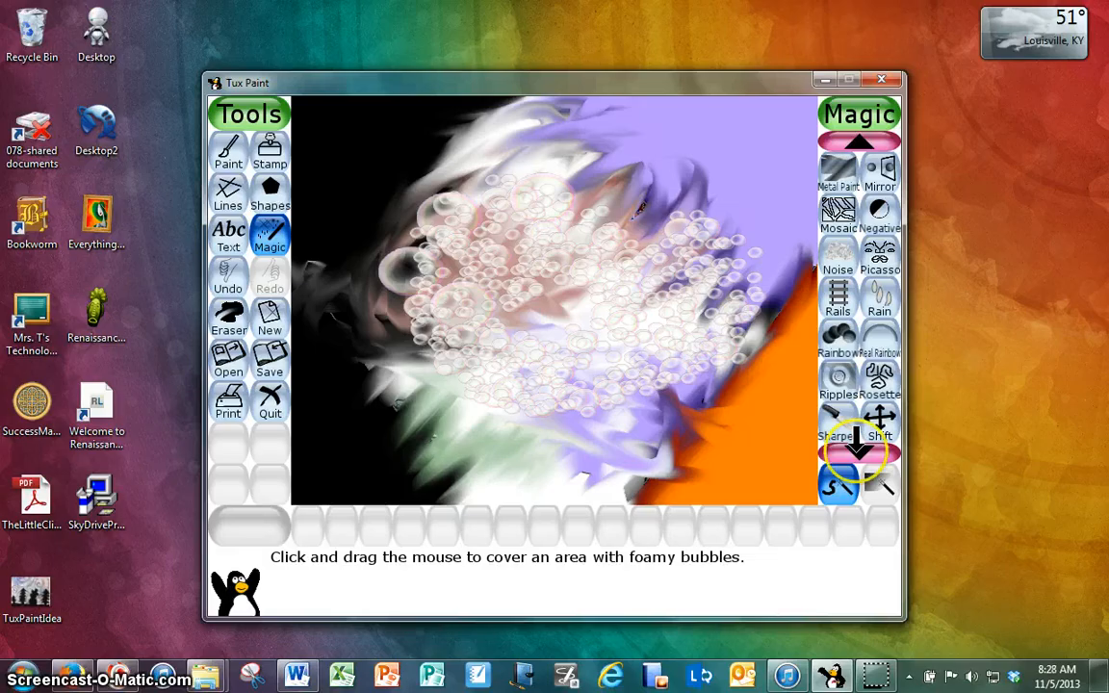
{"action": "left_click", "coordinate": [837, 380]}
{"action": "left_click", "coordinate": [689, 414]}
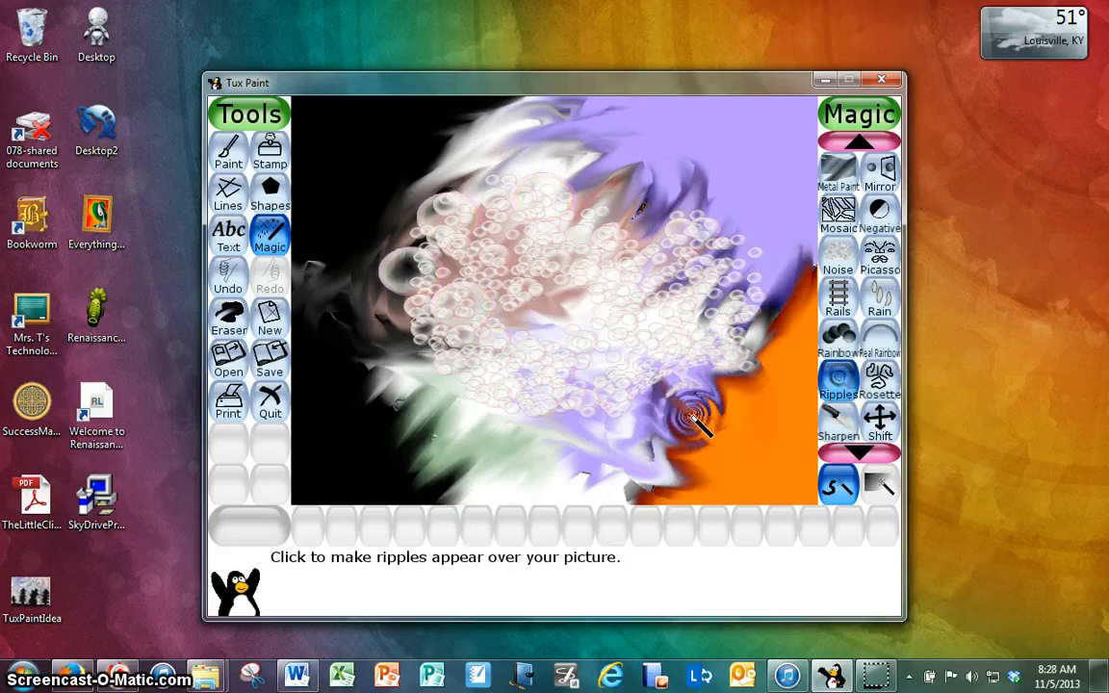
{"action": "left_click", "coordinate": [881, 417]}
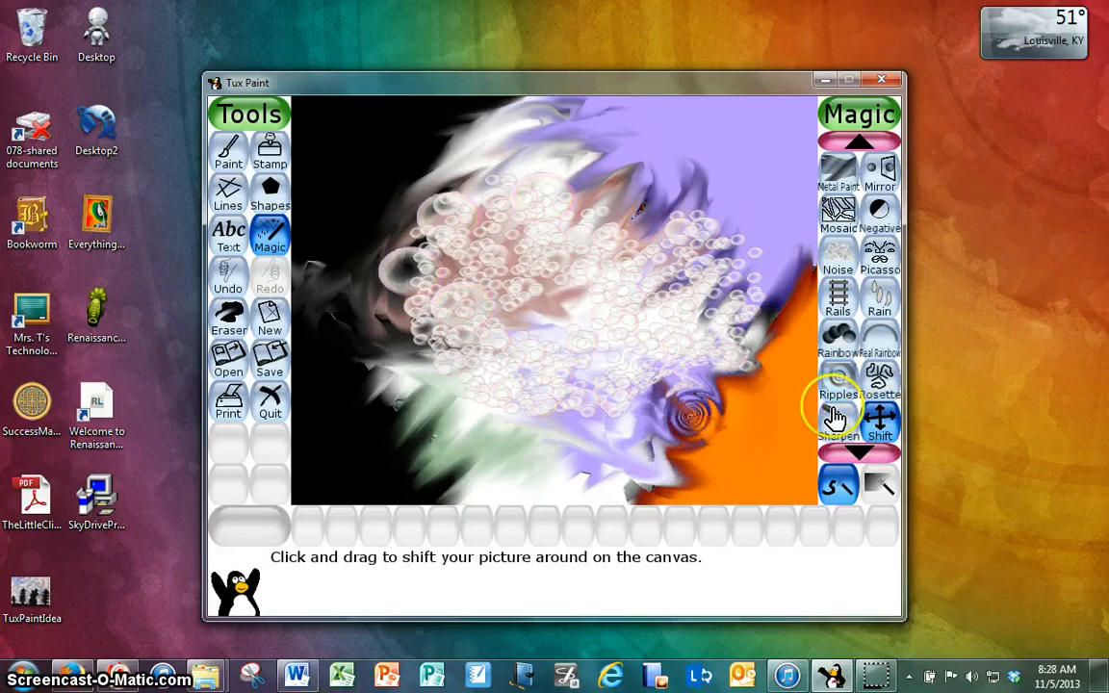
{"action": "left_click_drag", "start_coordinate": [583, 310], "coordinate": [272, 332]}
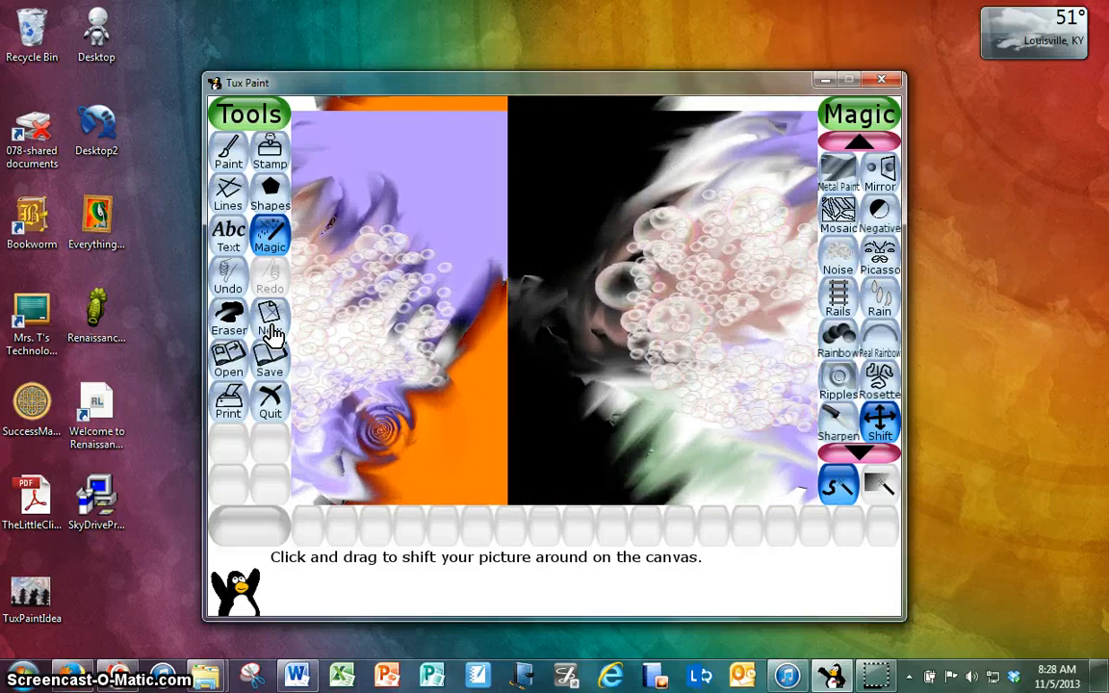